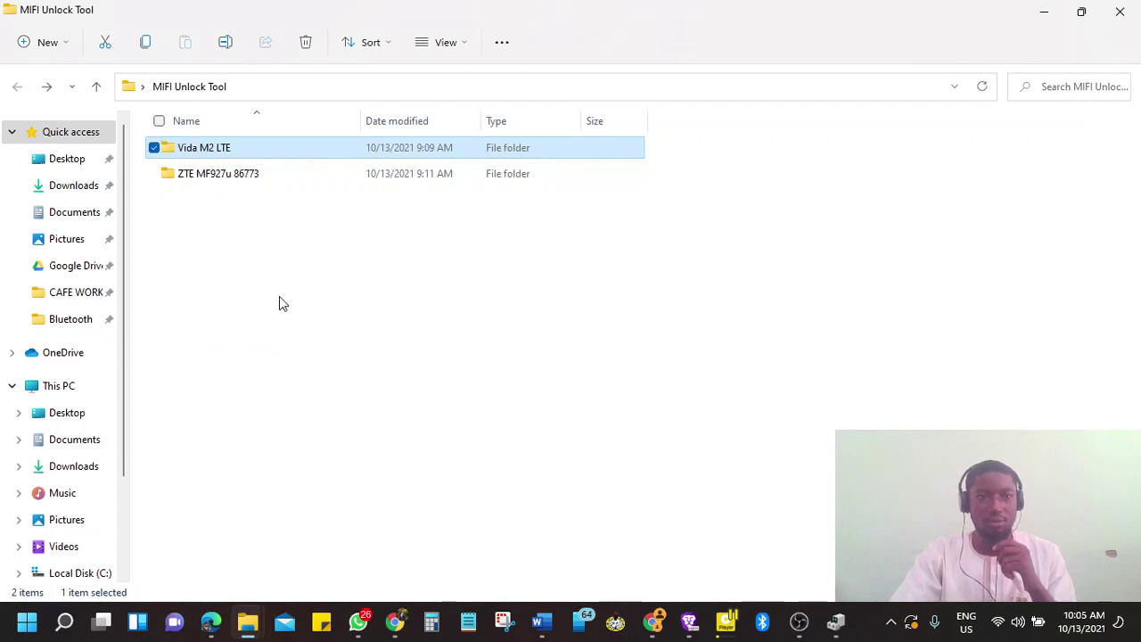
Go through Vida M2 LTE and MiFi Tool _ Drivers into WTPTP_Driver_v6.4.0.0 and run DrvInstaller_x64.exe.
{"action": "left_click", "coordinate": [203, 257]}
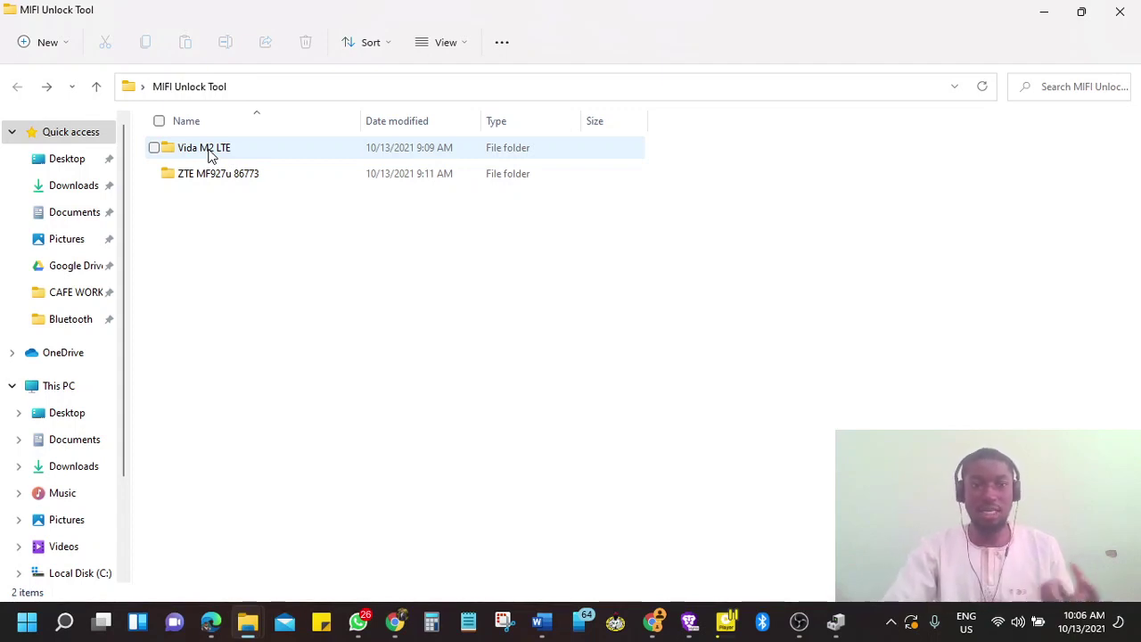
{"action": "double_click", "coordinate": [202, 150]}
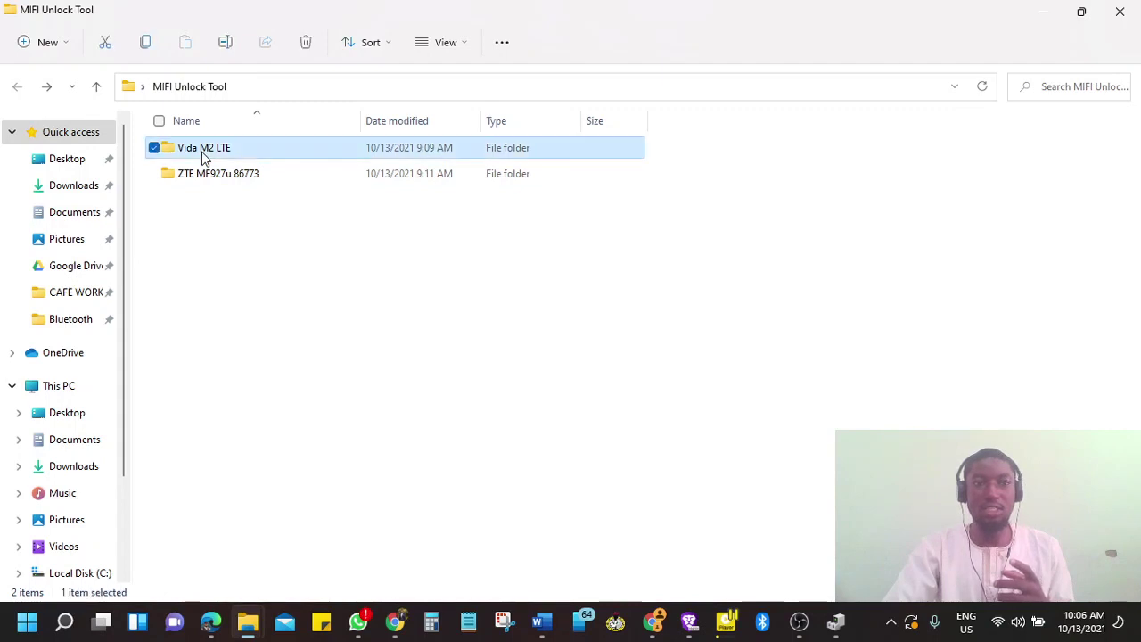
{"action": "double_click", "coordinate": [211, 159]}
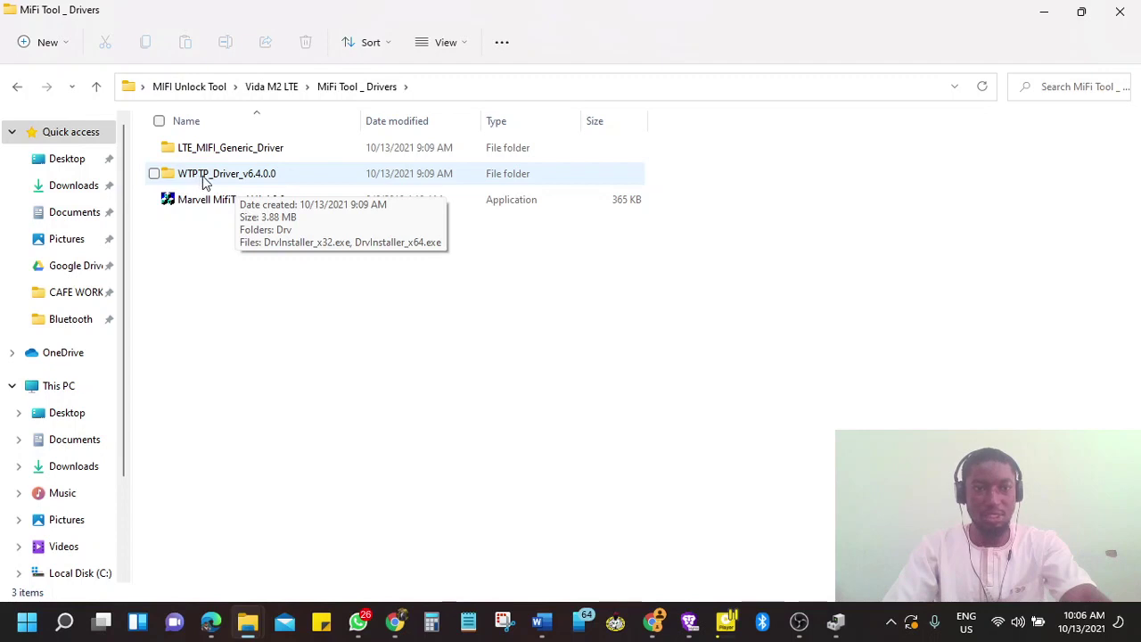
{"action": "double_click", "coordinate": [203, 177]}
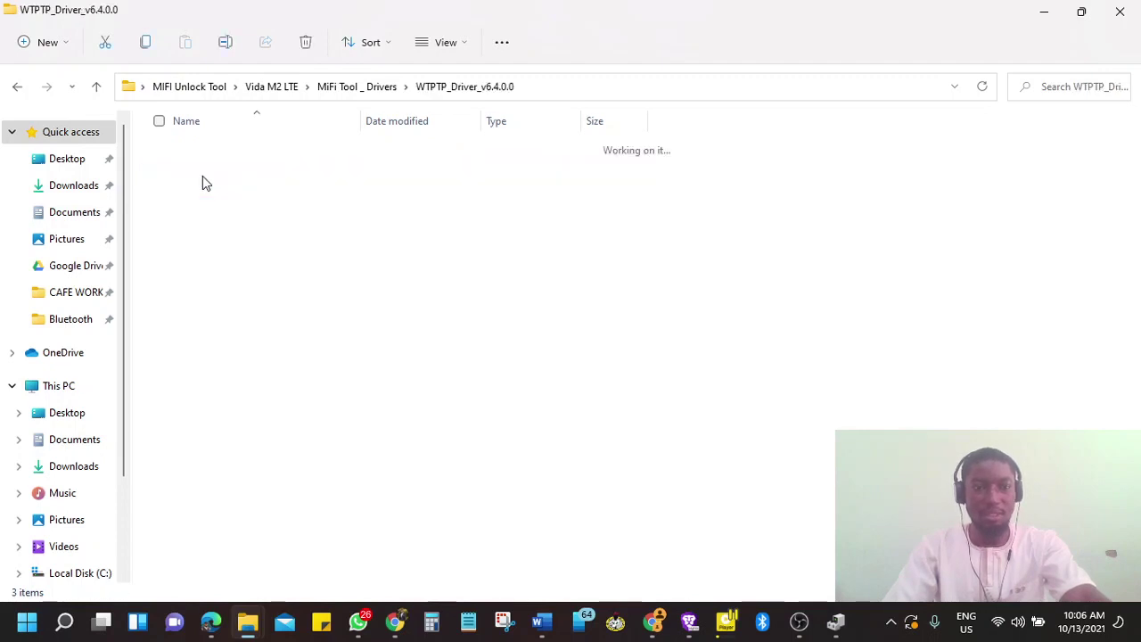
{"action": "mouse_move", "coordinate": [224, 205]}
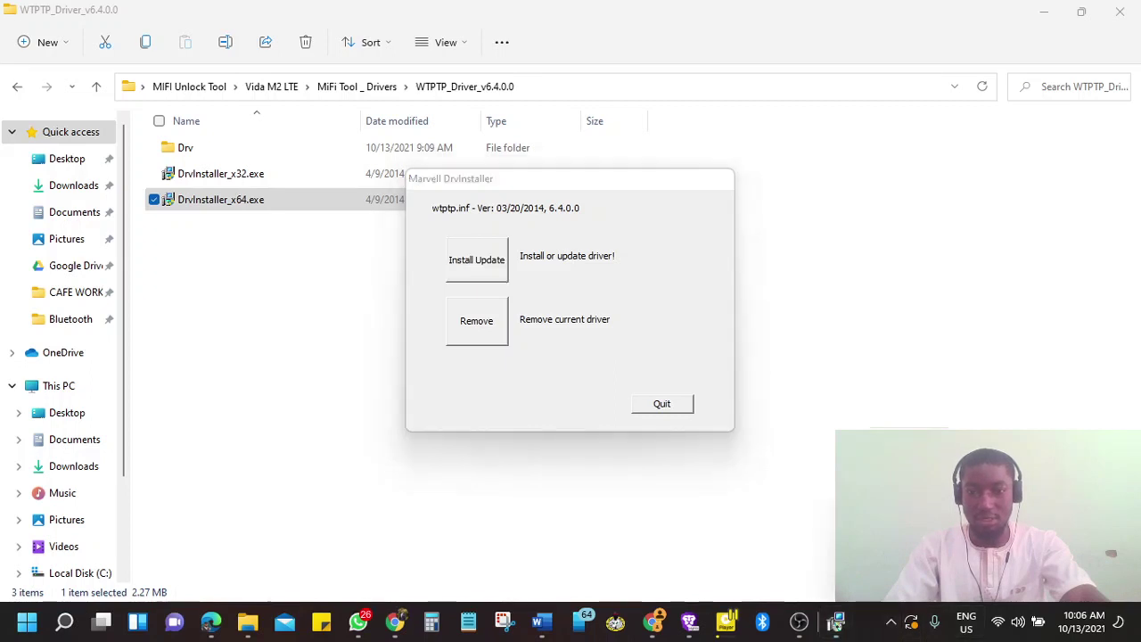
Install the wtptp 6.4.0.0 driver, quit DrvInstaller, and go back to the MiFi Tool _ Drivers folder.
{"action": "left_click", "coordinate": [516, 376]}
{"action": "left_click", "coordinate": [486, 273]}
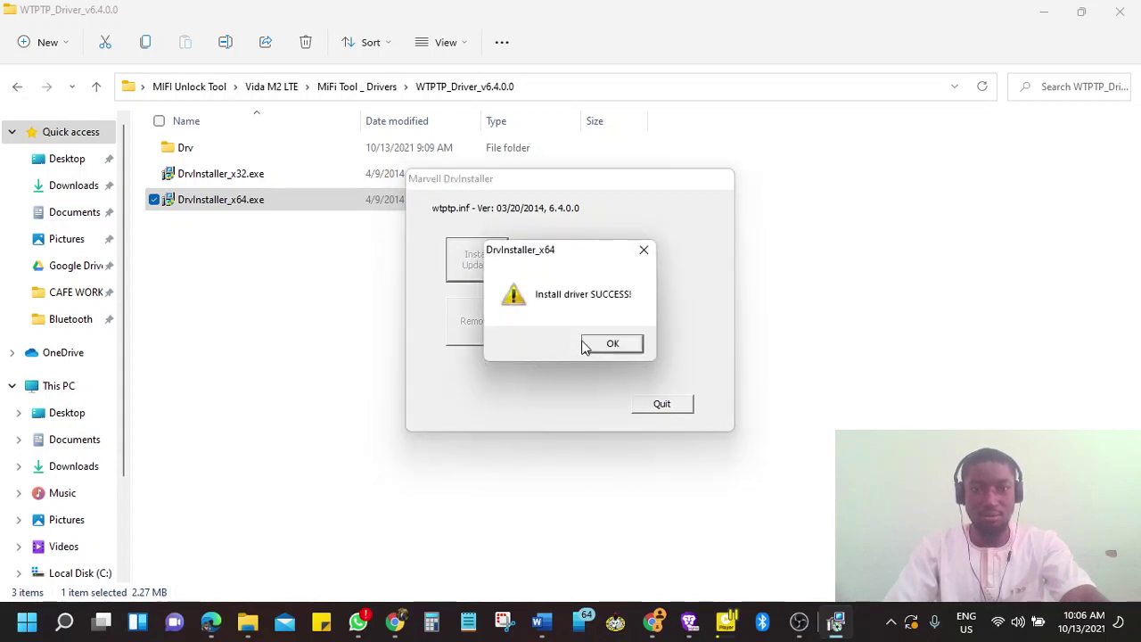
{"action": "left_click", "coordinate": [610, 346]}
{"action": "left_click", "coordinate": [661, 407]}
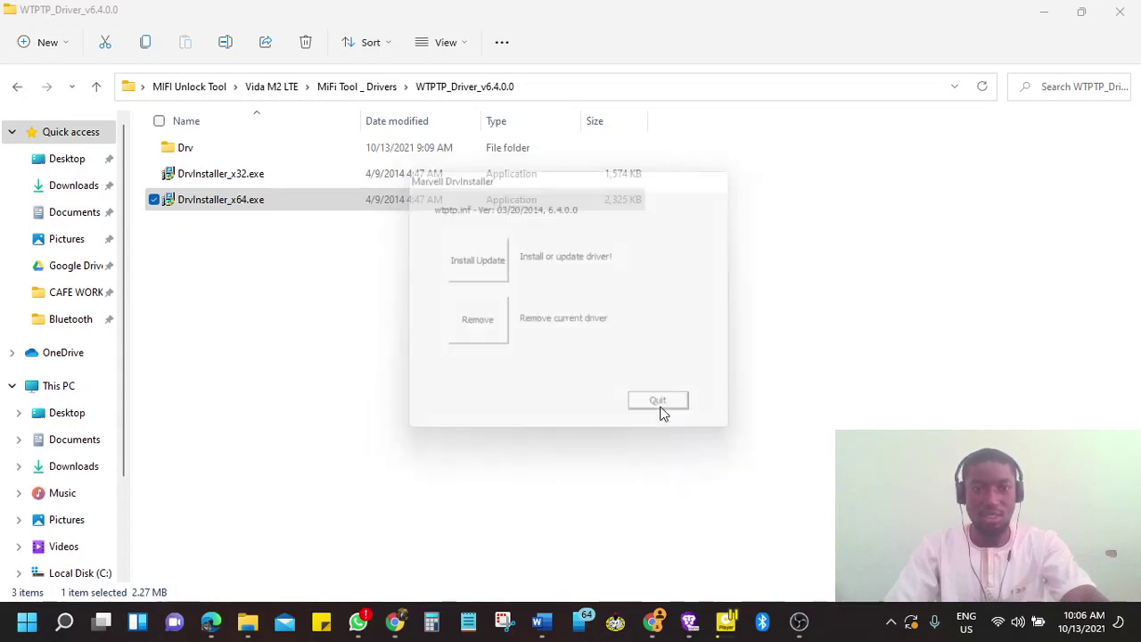
{"action": "left_click", "coordinate": [20, 89]}
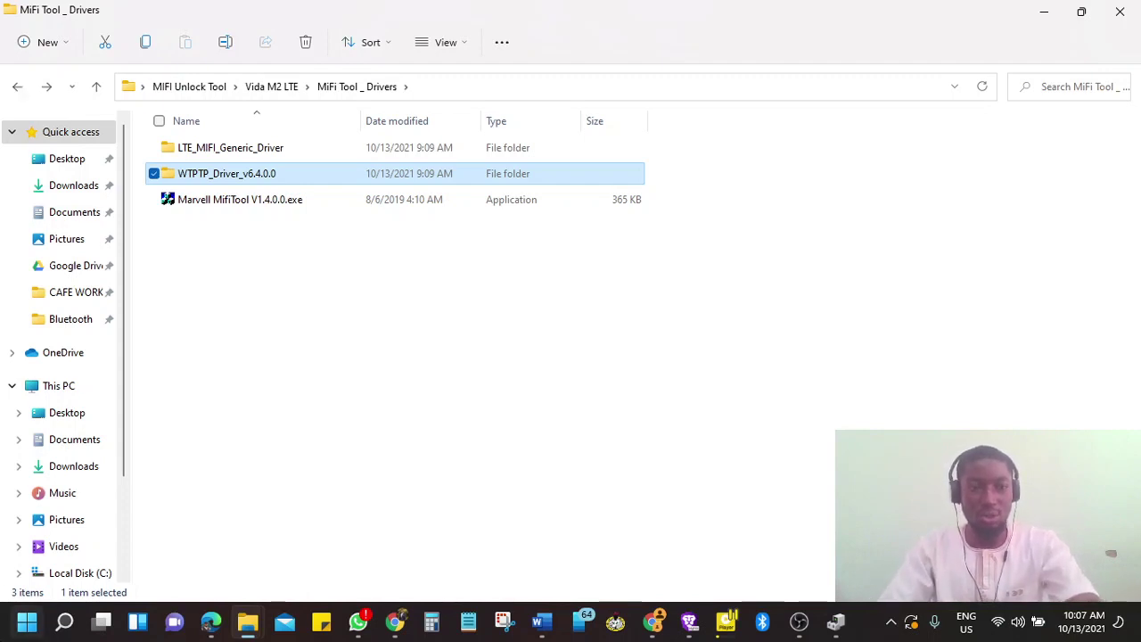
Launch Device Manager from the Start quick-link menu and collapse Network adapters.
{"action": "right_click", "coordinate": [26, 621]}
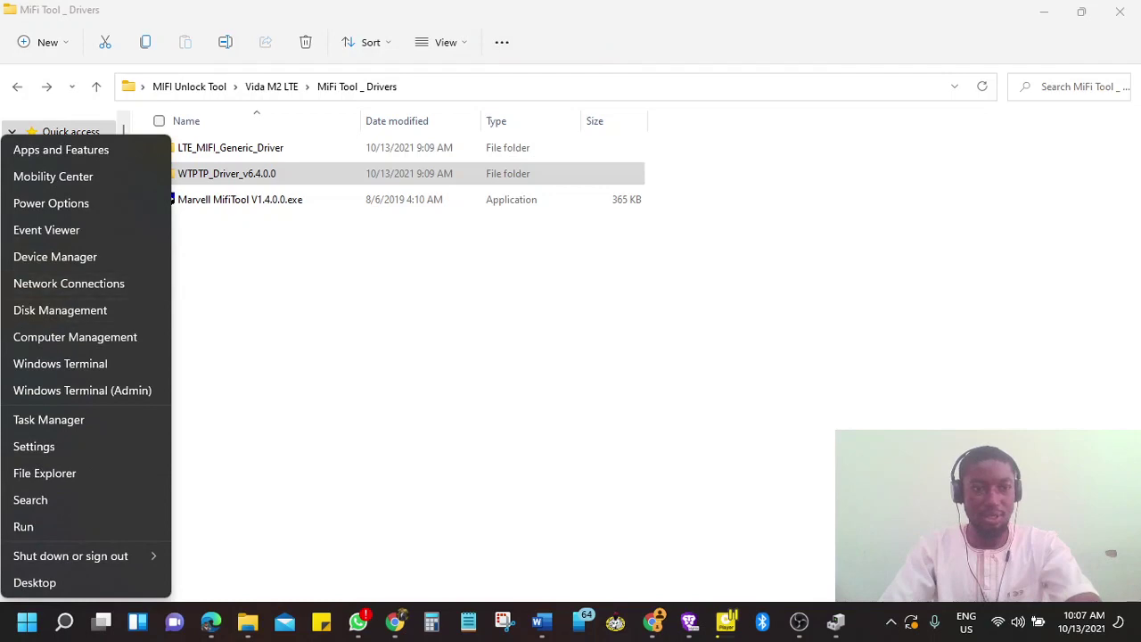
{"action": "right_click", "coordinate": [4, 634]}
{"action": "left_click", "coordinate": [25, 629]}
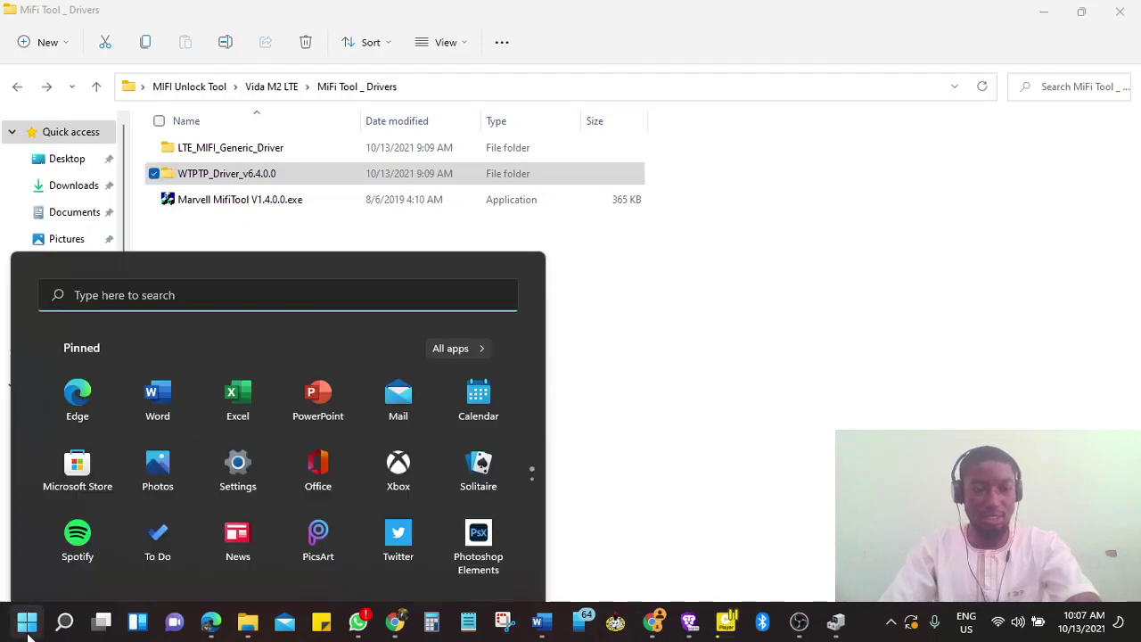
{"action": "left_click", "coordinate": [29, 633]}
{"action": "right_click", "coordinate": [27, 633]}
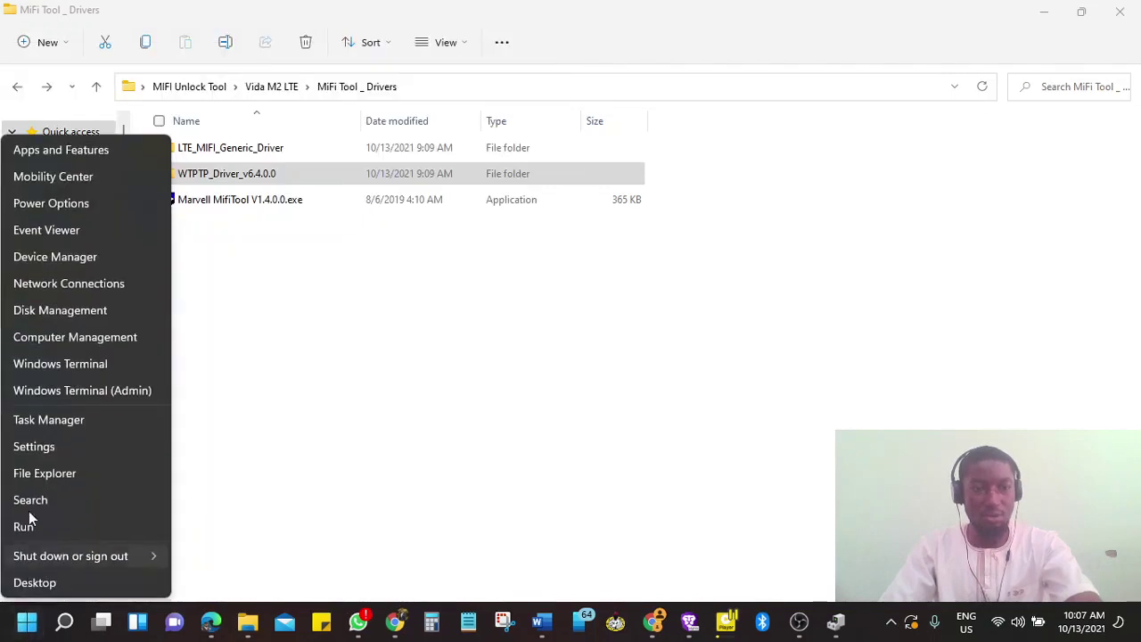
{"action": "left_click", "coordinate": [78, 259]}
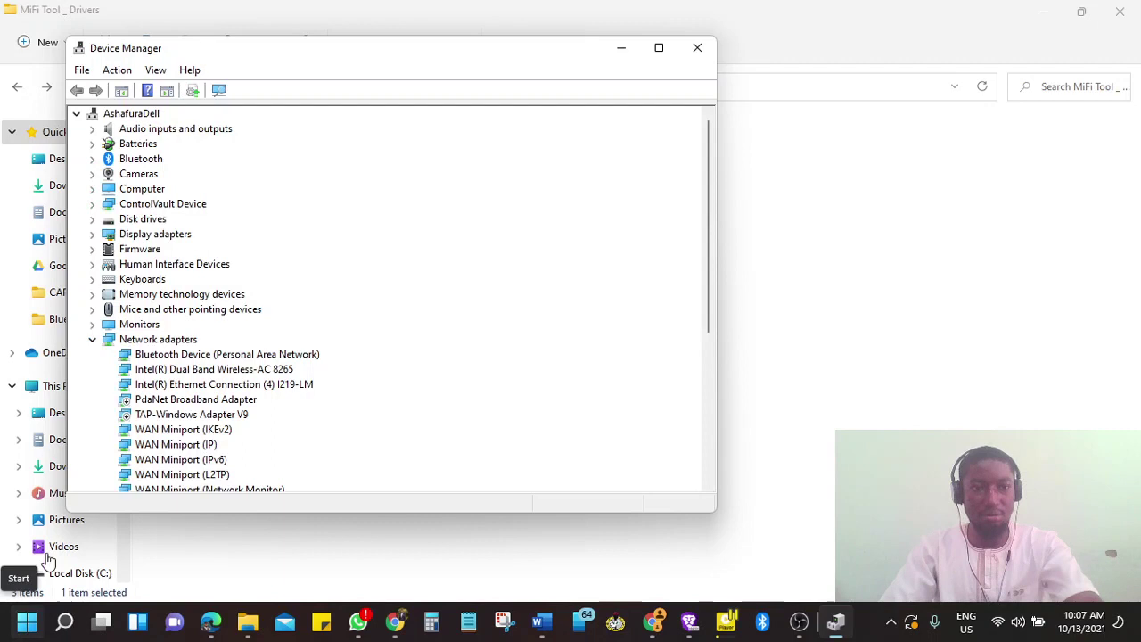
{"action": "left_click", "coordinate": [92, 339]}
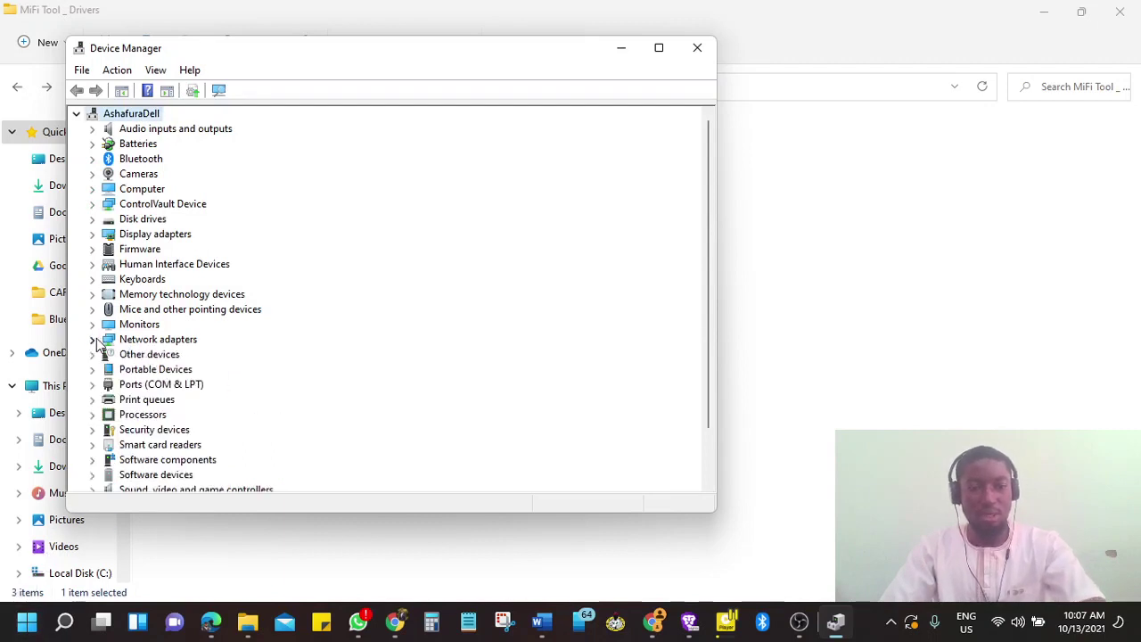
Open a new File Explorer window on This PC with Win+E.
{"action": "key", "text": "super+x"}
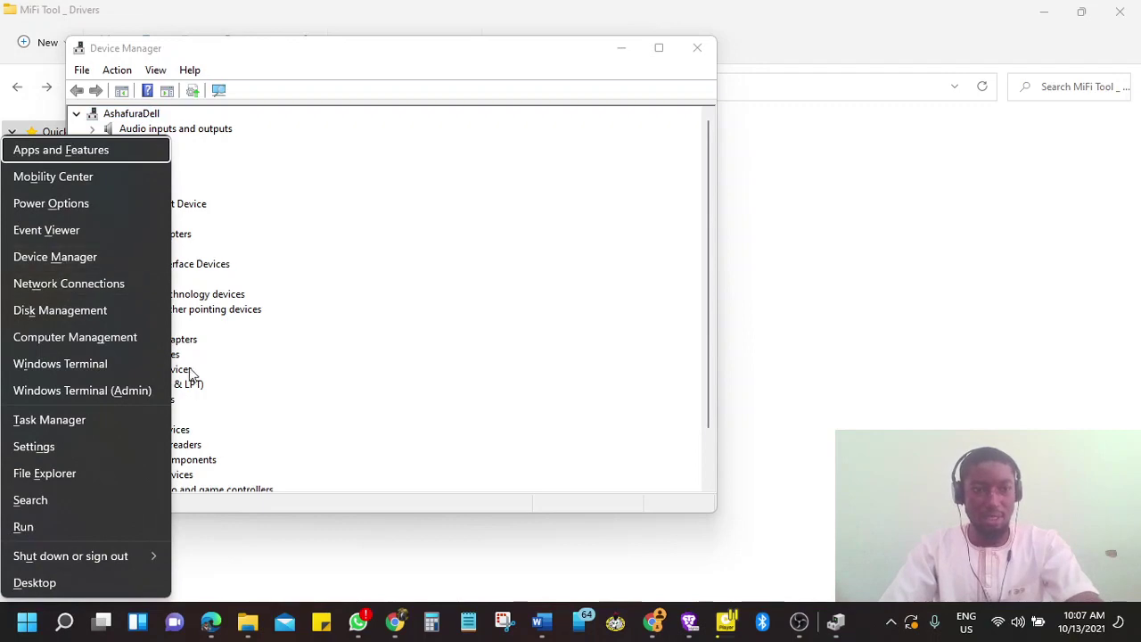
{"action": "key", "text": "Escape"}
{"action": "left_click", "coordinate": [27, 621]}
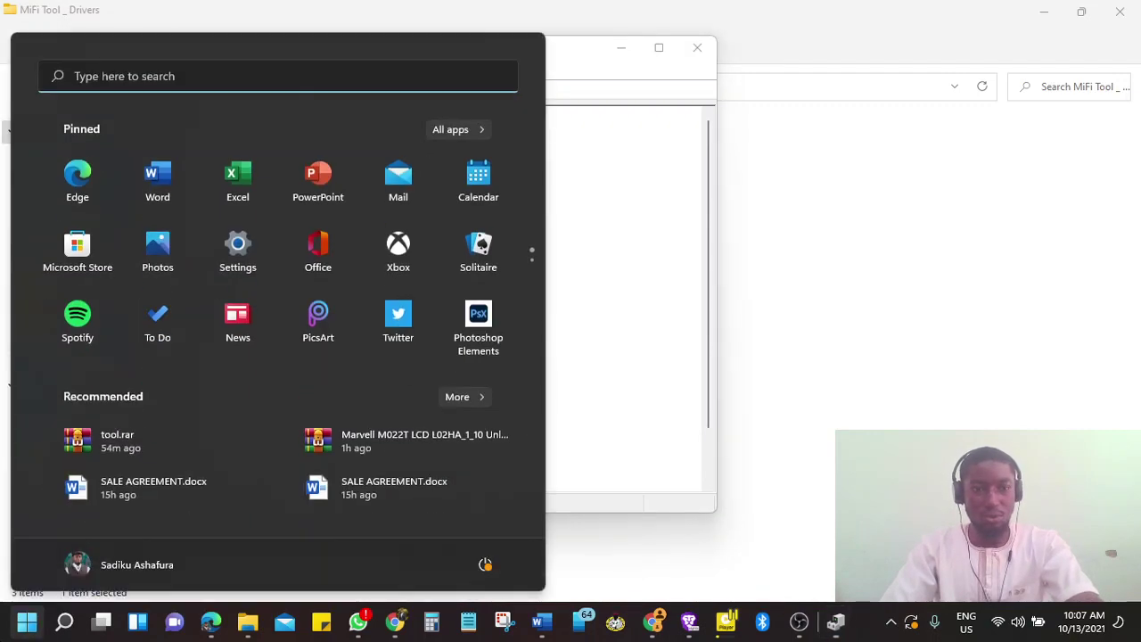
{"action": "left_click", "coordinate": [26, 622]}
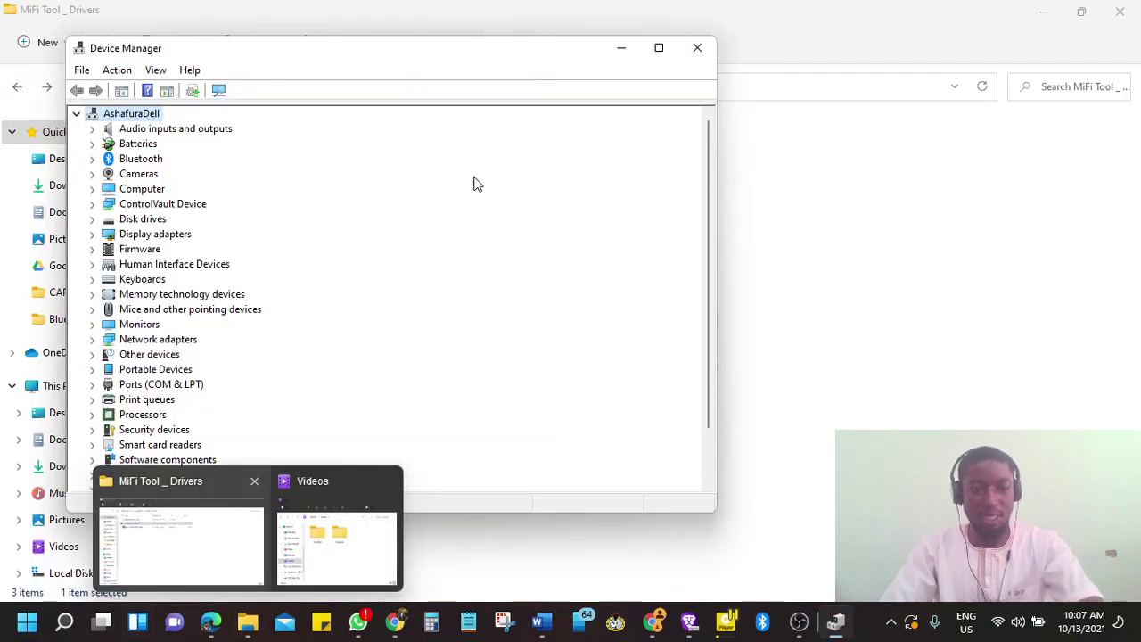
{"action": "key", "text": "super+e"}
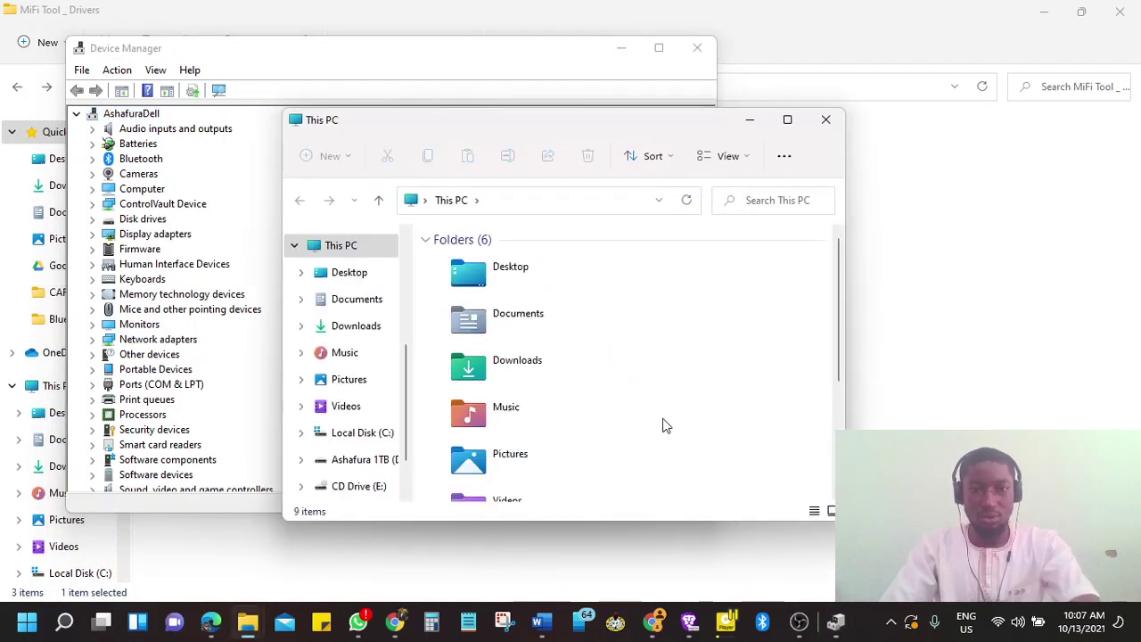
View This PC's About specifications and launch Device Manager from Related settings.
{"action": "scroll", "coordinate": [669, 423], "scroll_direction": "down", "scroll_amount": 3}
{"action": "right_click", "coordinate": [732, 430]}
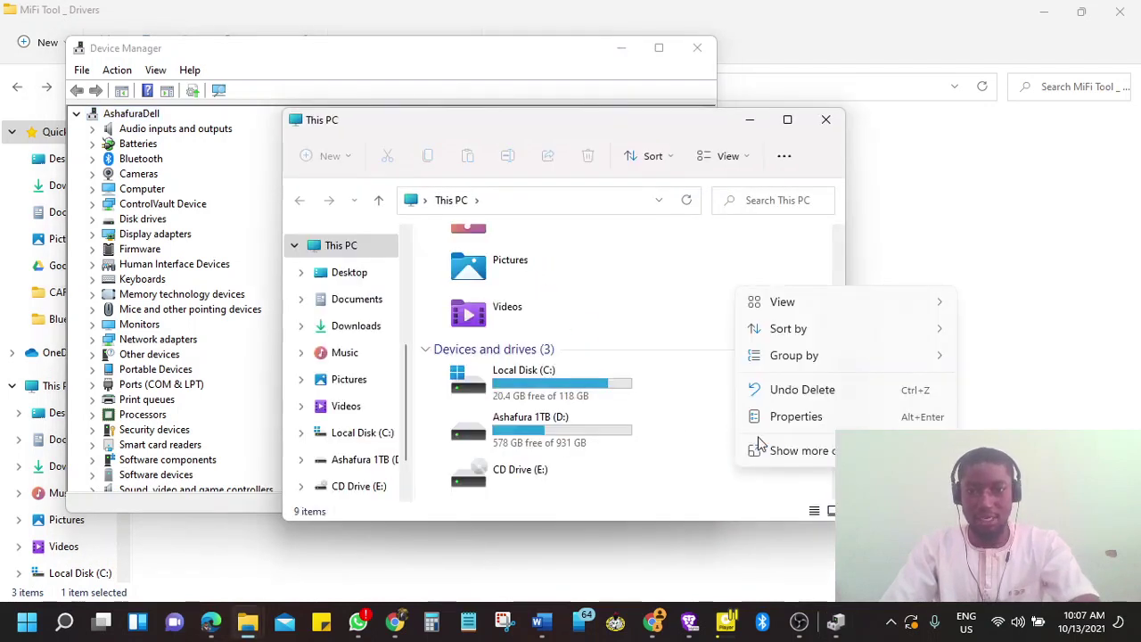
{"action": "left_click", "coordinate": [786, 421]}
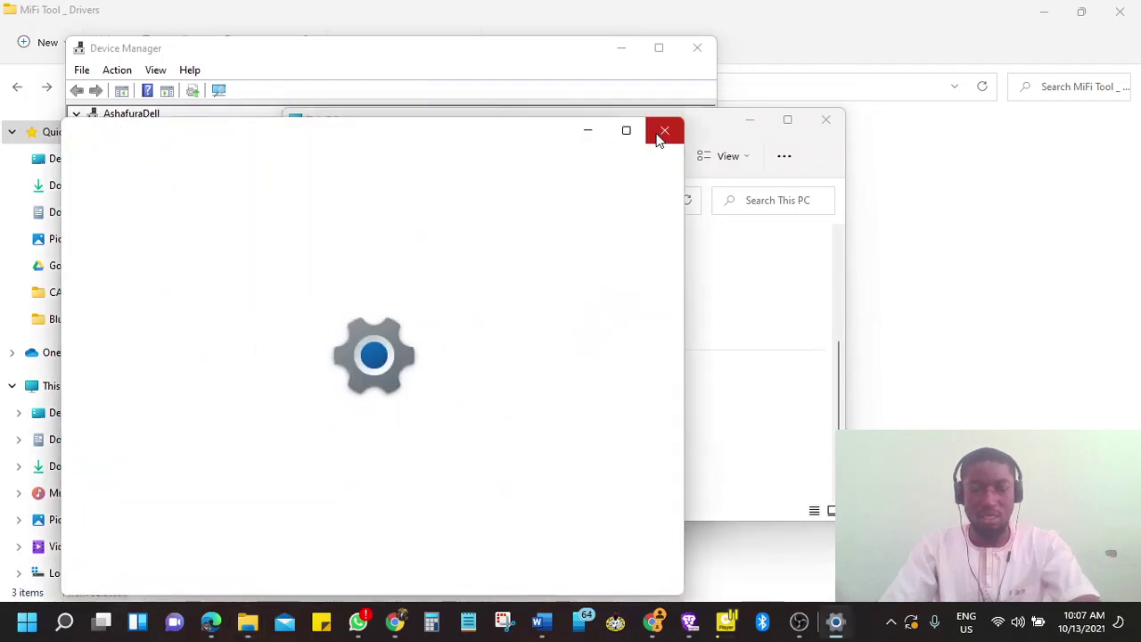
{"action": "scroll", "coordinate": [295, 398], "scroll_direction": "down", "scroll_amount": 1}
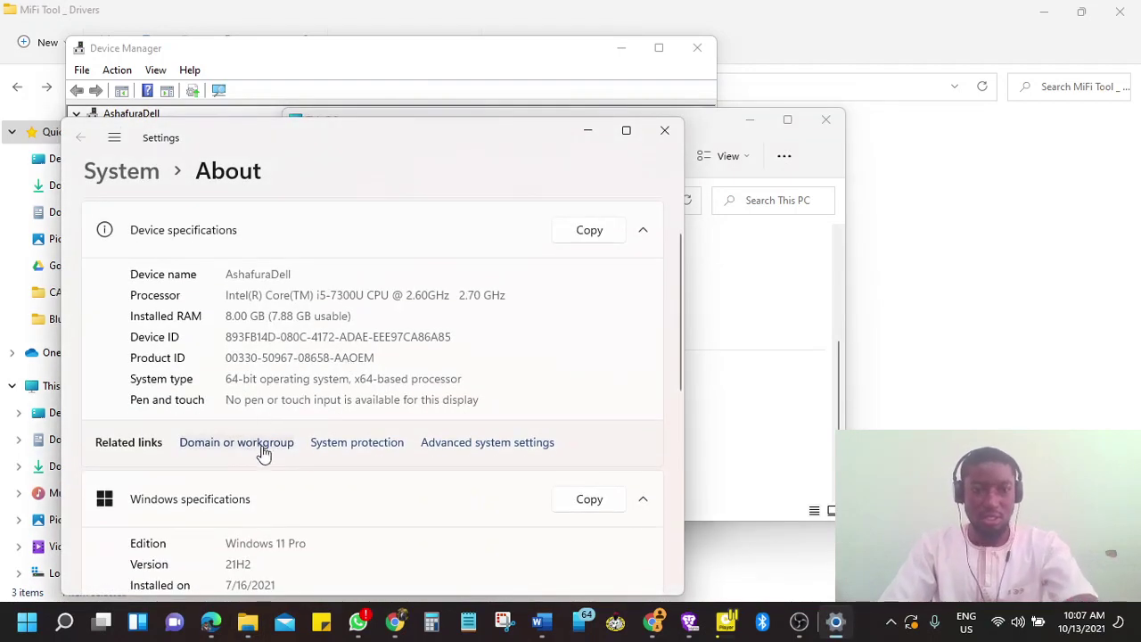
{"action": "scroll", "coordinate": [379, 461], "scroll_direction": "down", "scroll_amount": 3}
{"action": "scroll", "coordinate": [380, 461], "scroll_direction": "down", "scroll_amount": 4}
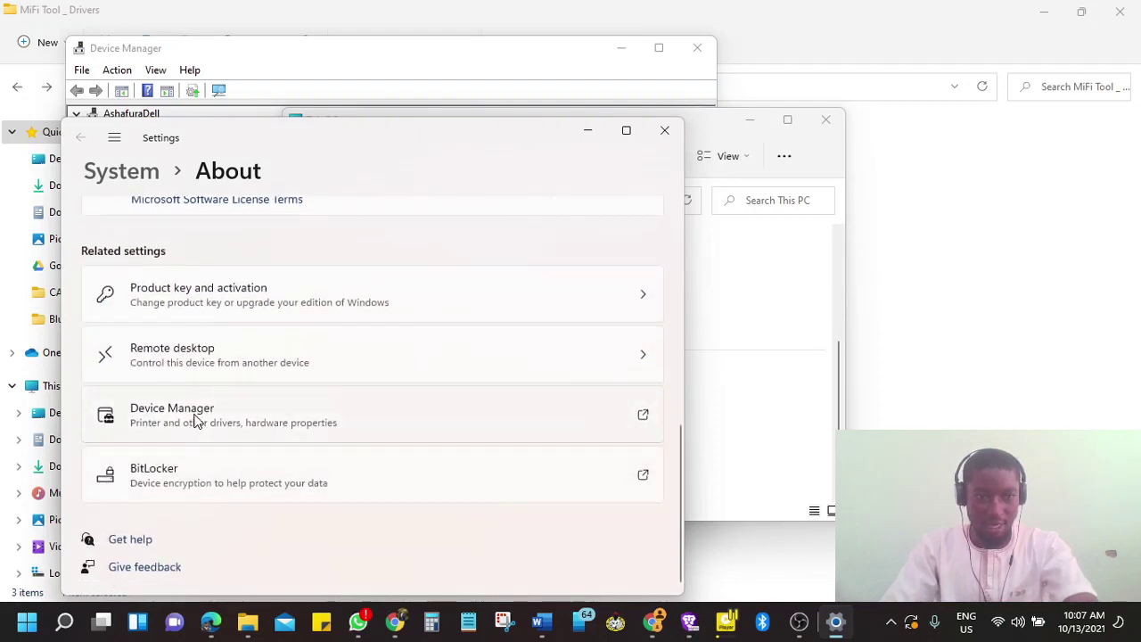
{"action": "left_click", "coordinate": [138, 424]}
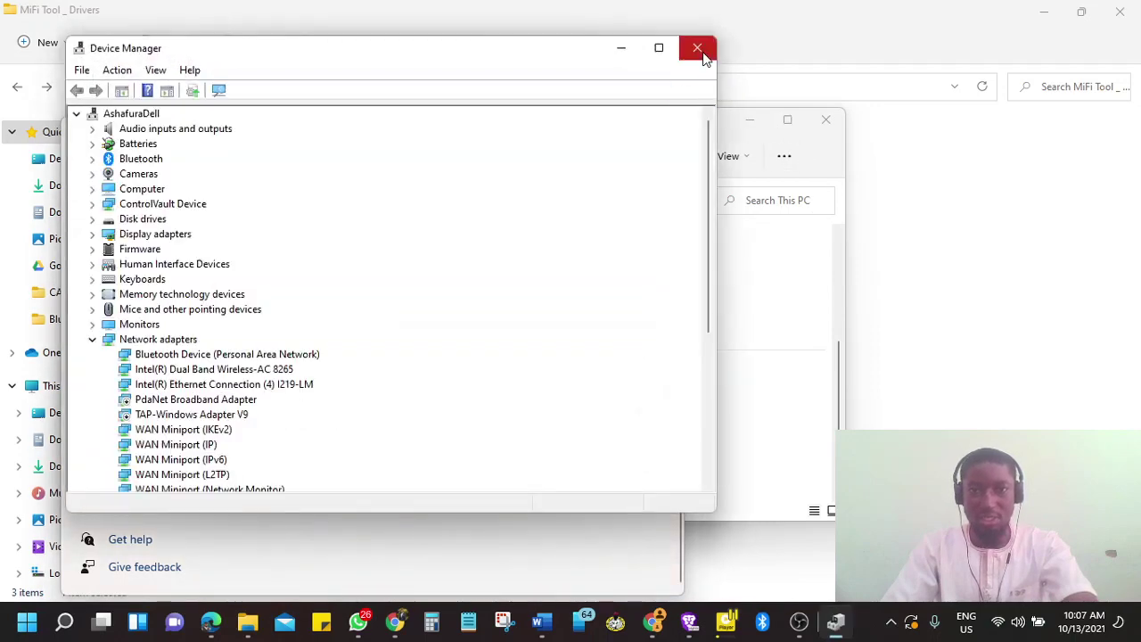
Close Settings and This PC, collapse Network adapters, and expand Other devices to show Mobile AT and Diag Interfaces.
{"action": "left_click", "coordinate": [667, 129]}
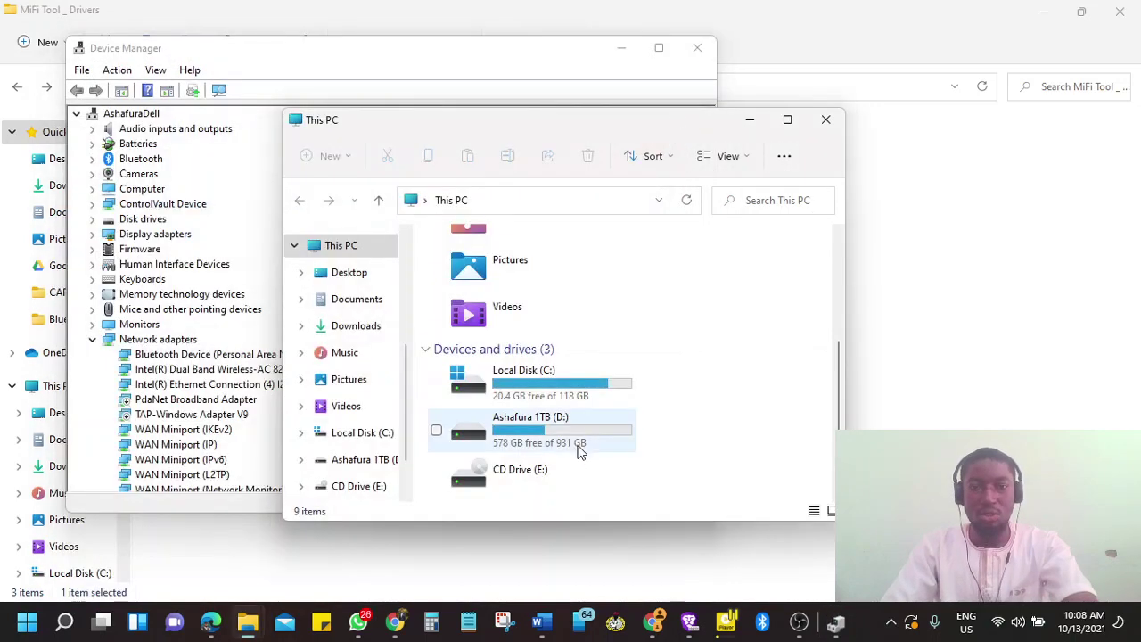
{"action": "left_click", "coordinate": [825, 119]}
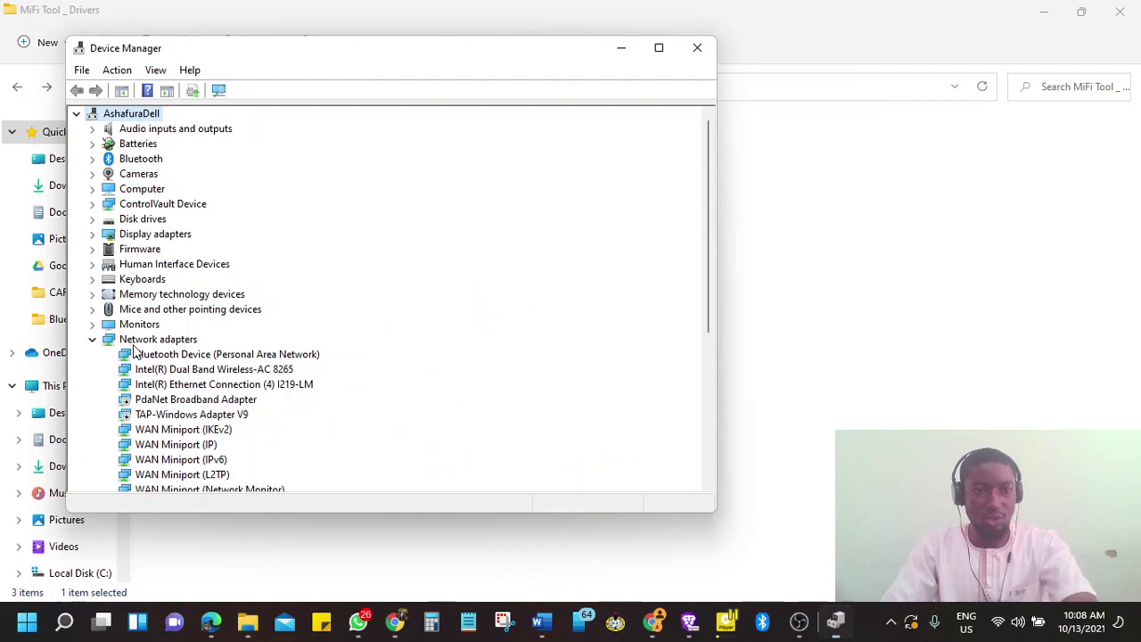
{"action": "left_click", "coordinate": [93, 340]}
{"action": "scroll", "coordinate": [250, 309], "scroll_direction": "down", "scroll_amount": 2}
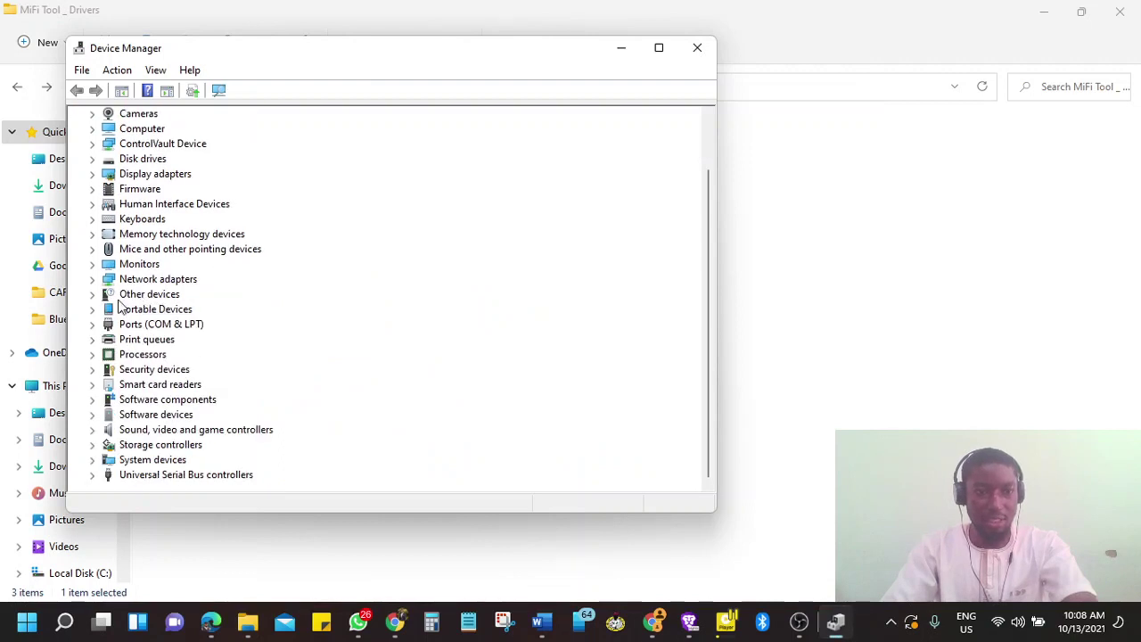
{"action": "left_click", "coordinate": [92, 297]}
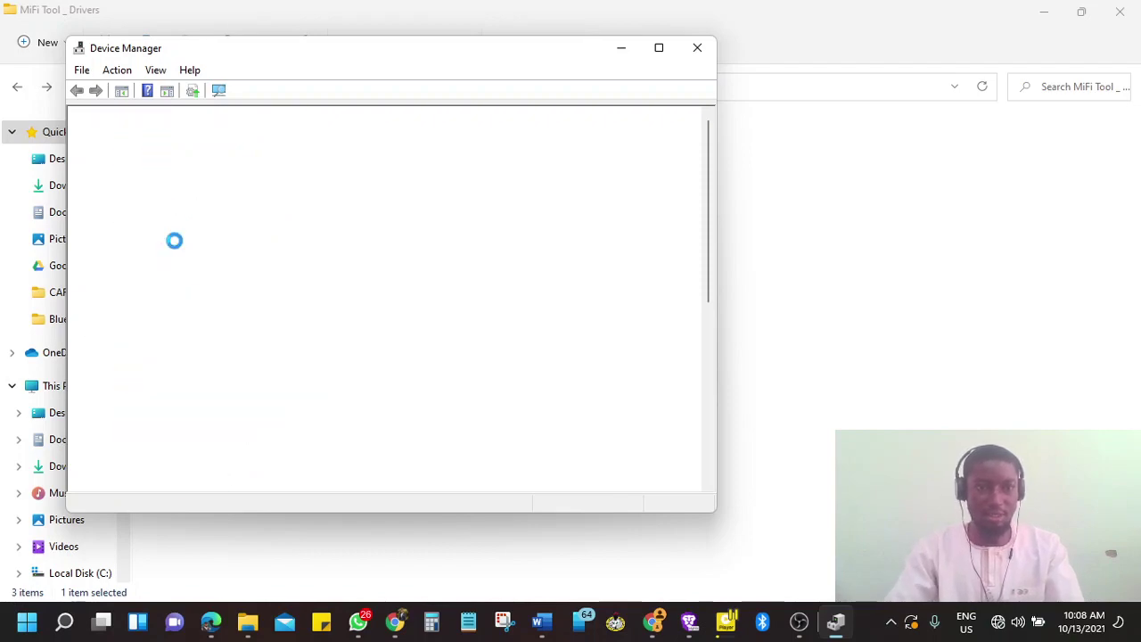
{"action": "scroll", "coordinate": [152, 384], "scroll_direction": "down", "scroll_amount": 6}
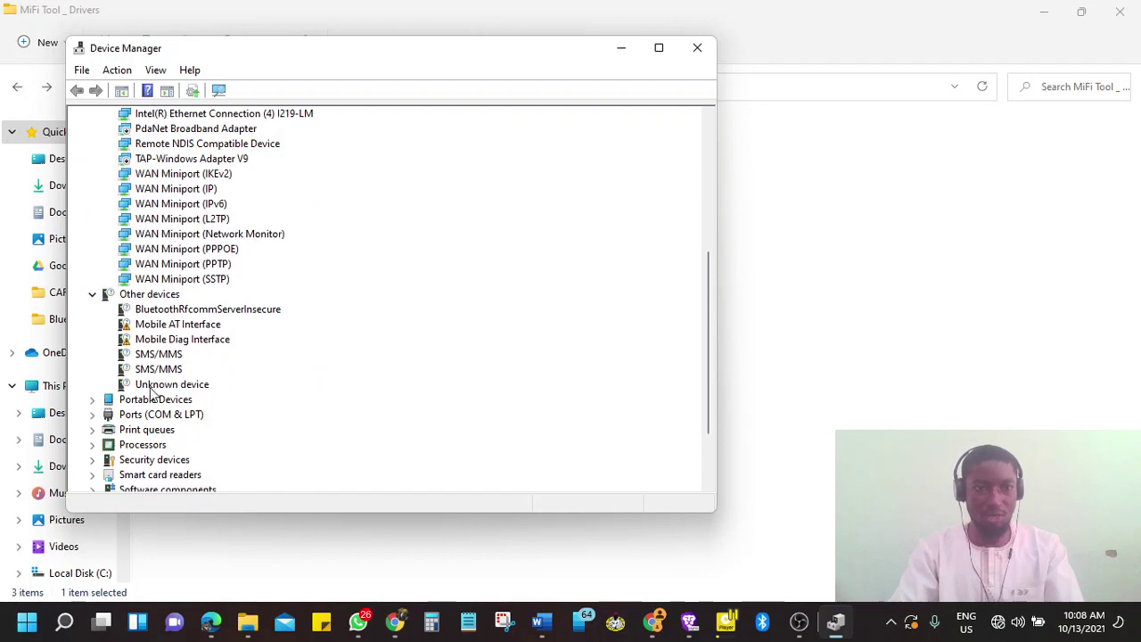
Start a browse-my-computer driver update for Mobile AT Interface and open the folder picker.
{"action": "right_click", "coordinate": [153, 329]}
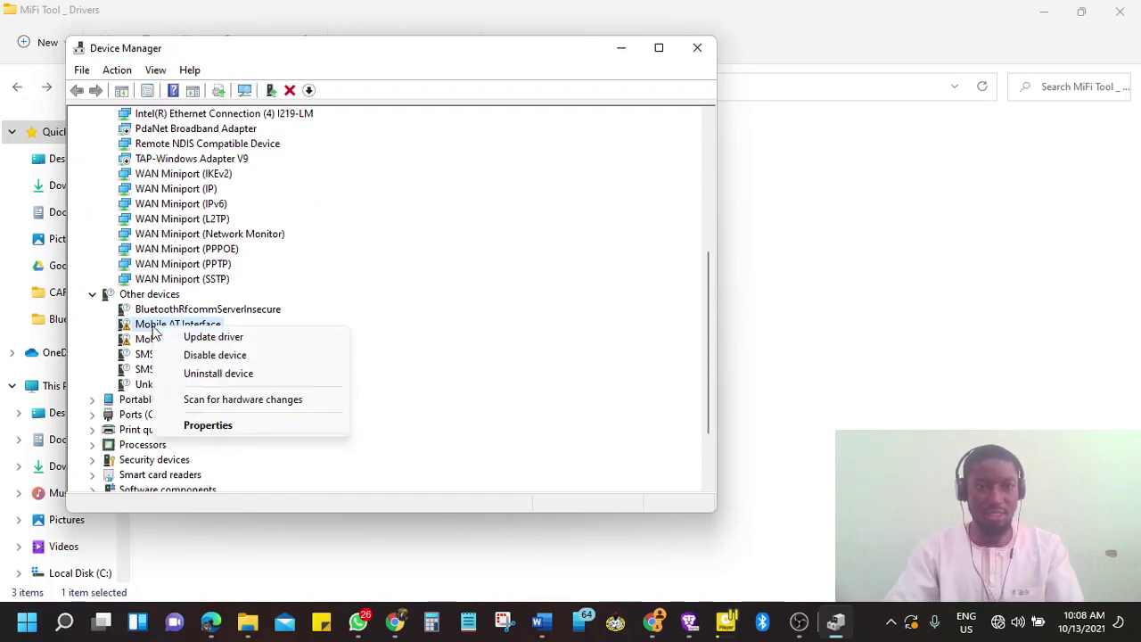
{"action": "left_click", "coordinate": [184, 339]}
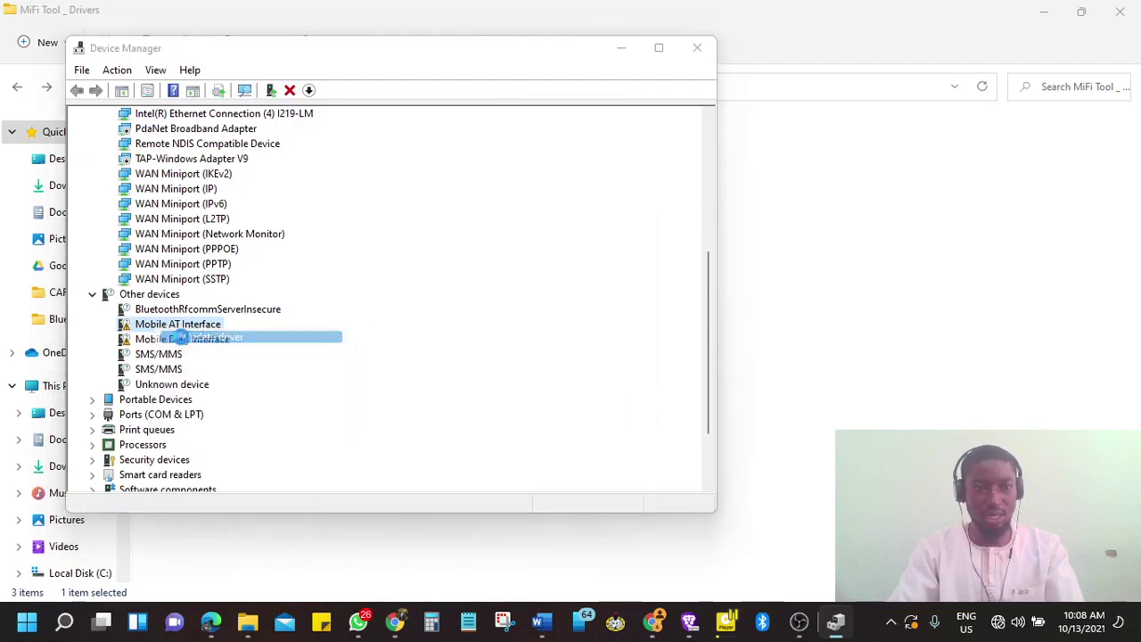
{"action": "left_click", "coordinate": [239, 330]}
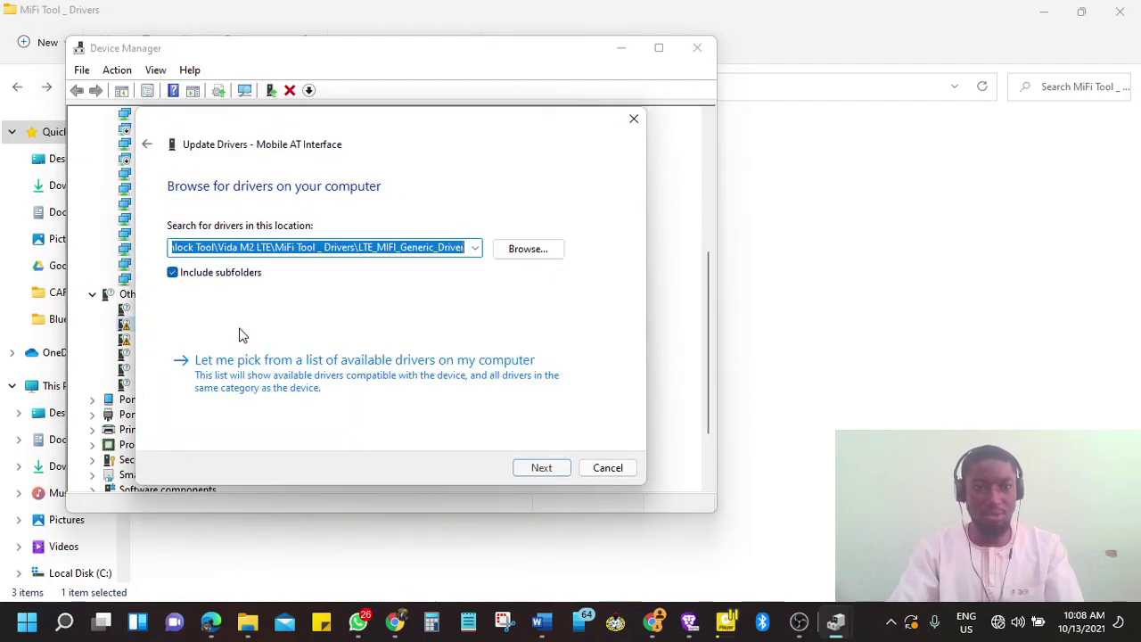
{"action": "left_click", "coordinate": [519, 253]}
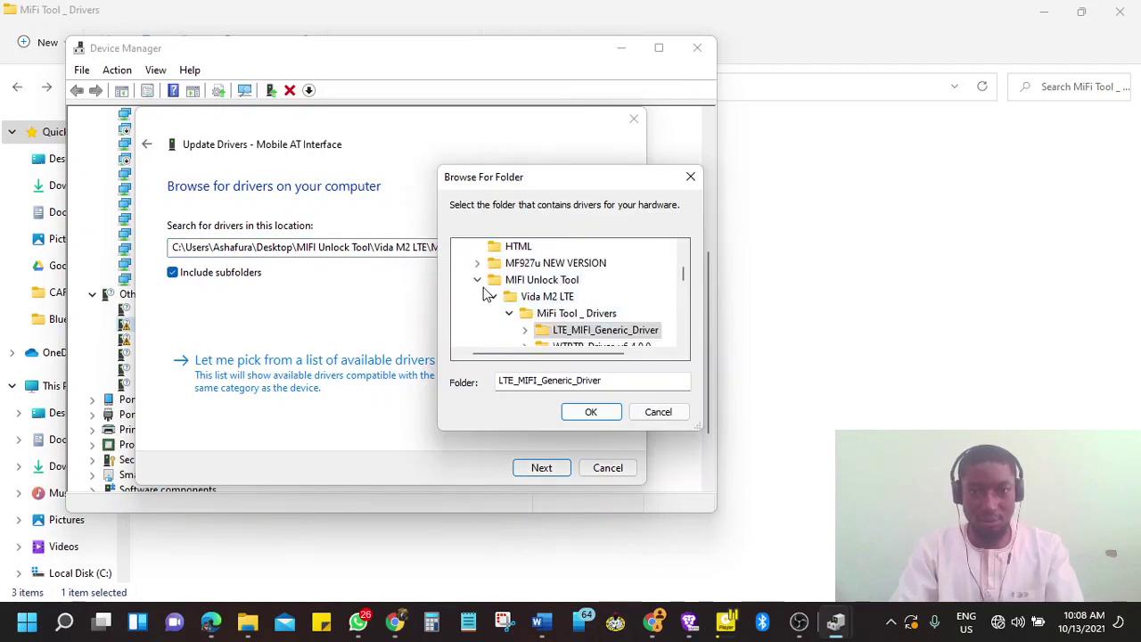
{"action": "left_click", "coordinate": [477, 280]}
{"action": "scroll", "coordinate": [499, 282], "scroll_direction": "up", "scroll_amount": 2}
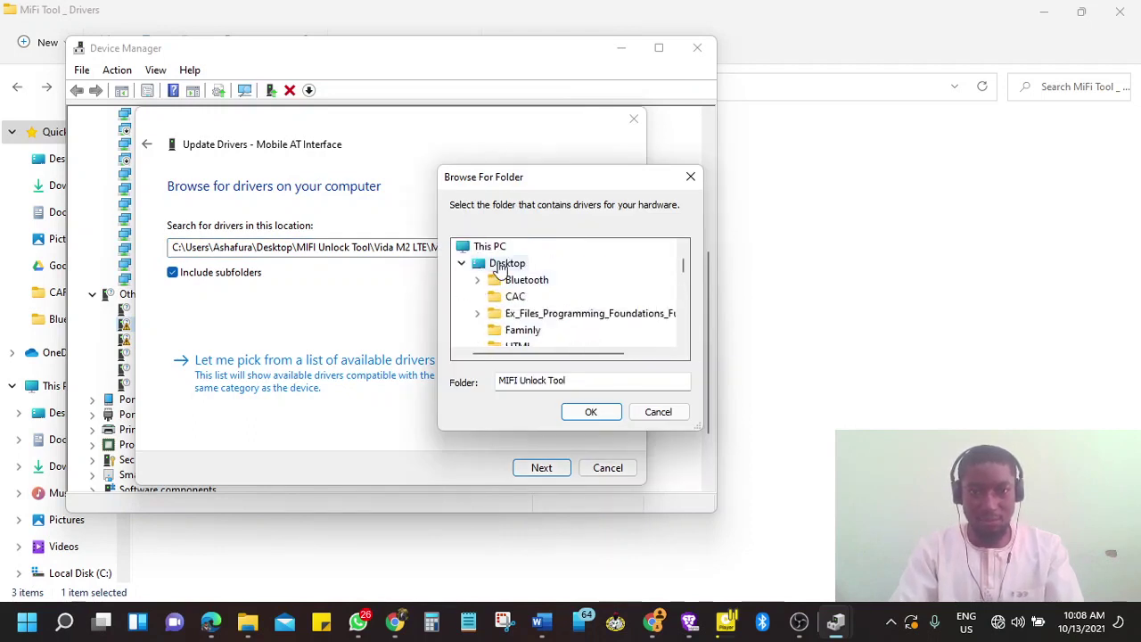
{"action": "left_click", "coordinate": [495, 264]}
{"action": "scroll", "coordinate": [522, 303], "scroll_direction": "down", "scroll_amount": 1}
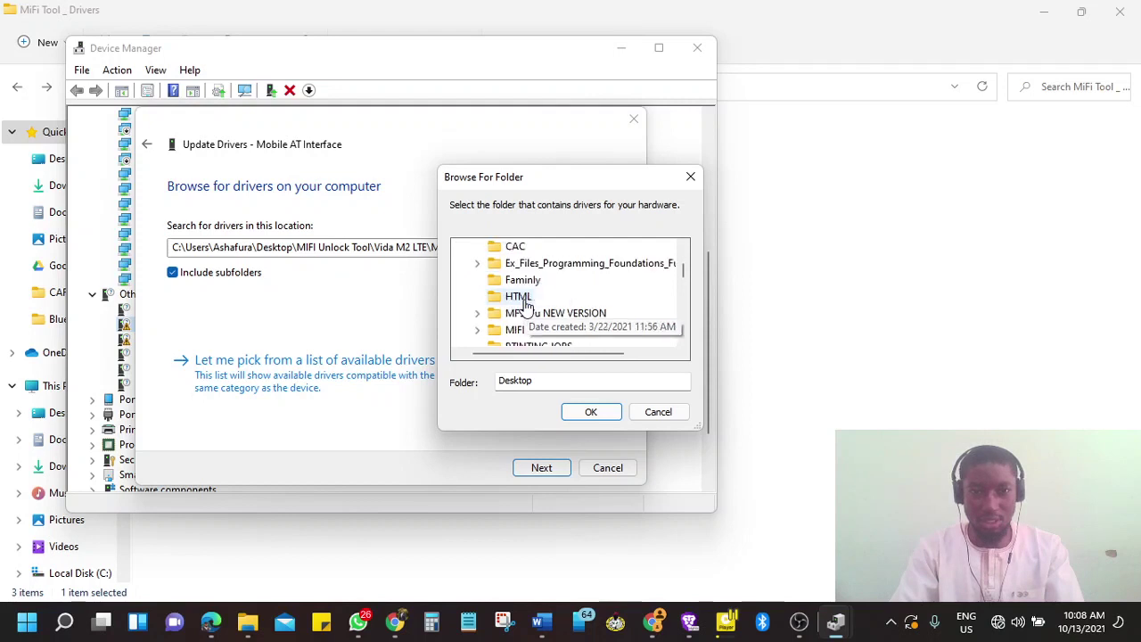
{"action": "scroll", "coordinate": [535, 295], "scroll_direction": "up", "scroll_amount": 1}
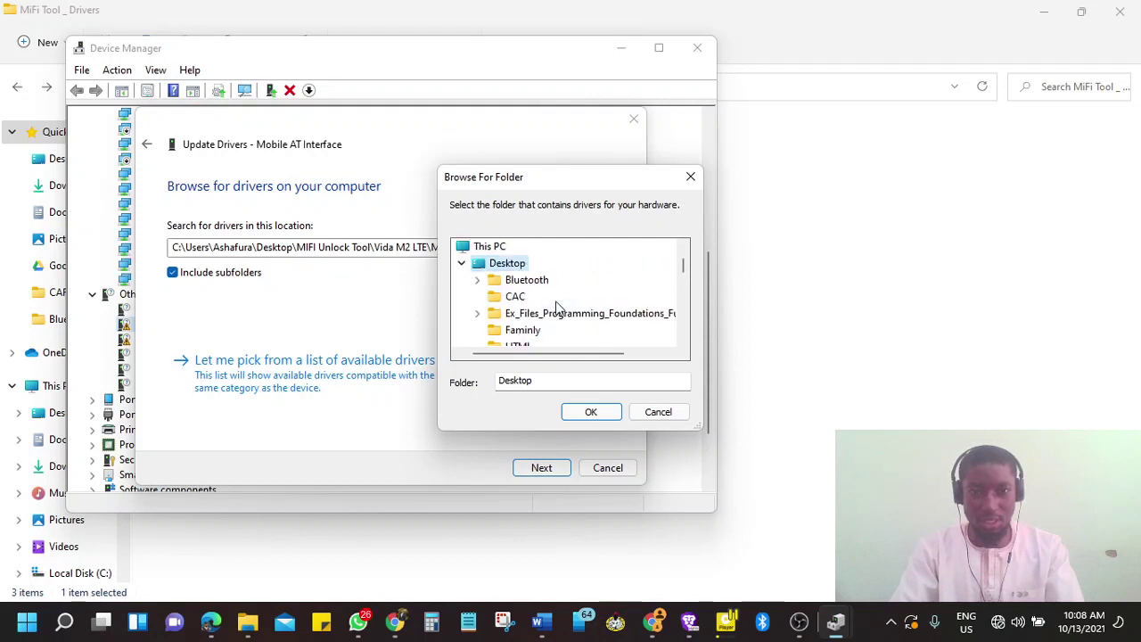
{"action": "left_click", "coordinate": [683, 340]}
{"action": "left_click", "coordinate": [683, 341]}
{"action": "left_click", "coordinate": [683, 341]}
{"action": "left_click", "coordinate": [683, 341]}
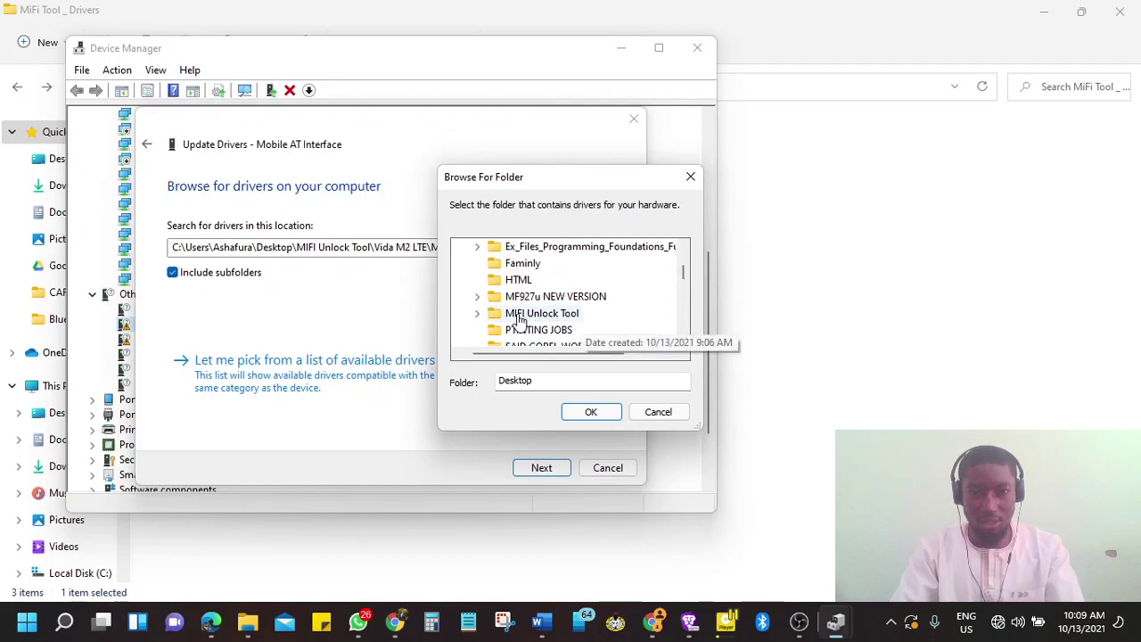
Choose MIFI Unlock Tool › Vida M2 LTE › MiFi Tool _ Drivers › LTE_MIFI_Generic_Driver and install the driver.
{"action": "left_click", "coordinate": [483, 314]}
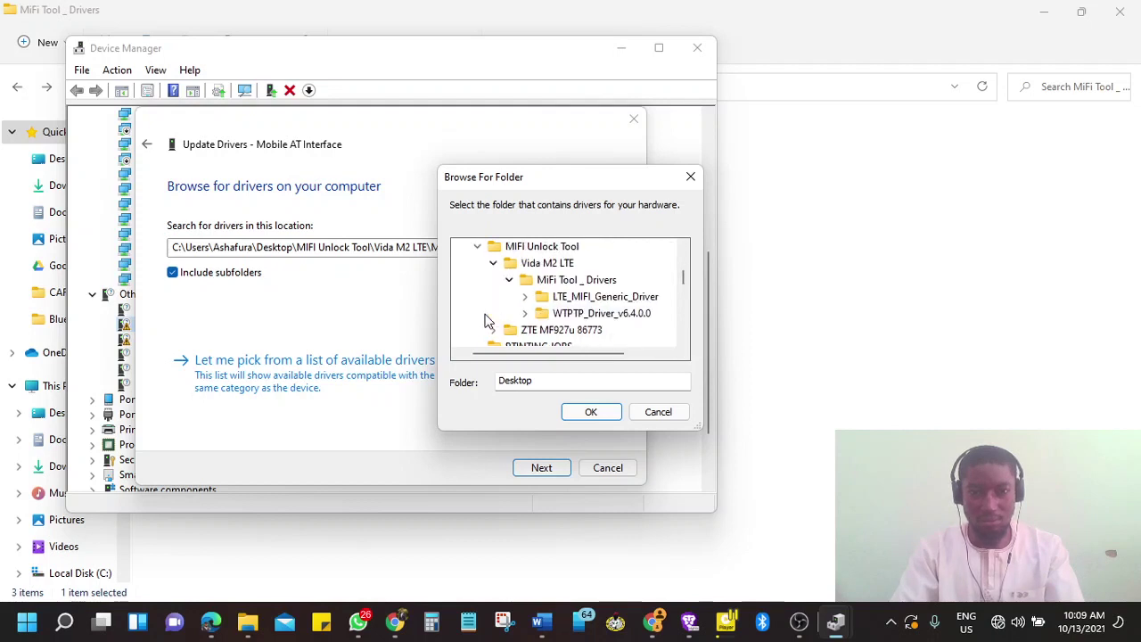
{"action": "left_click", "coordinate": [541, 268]}
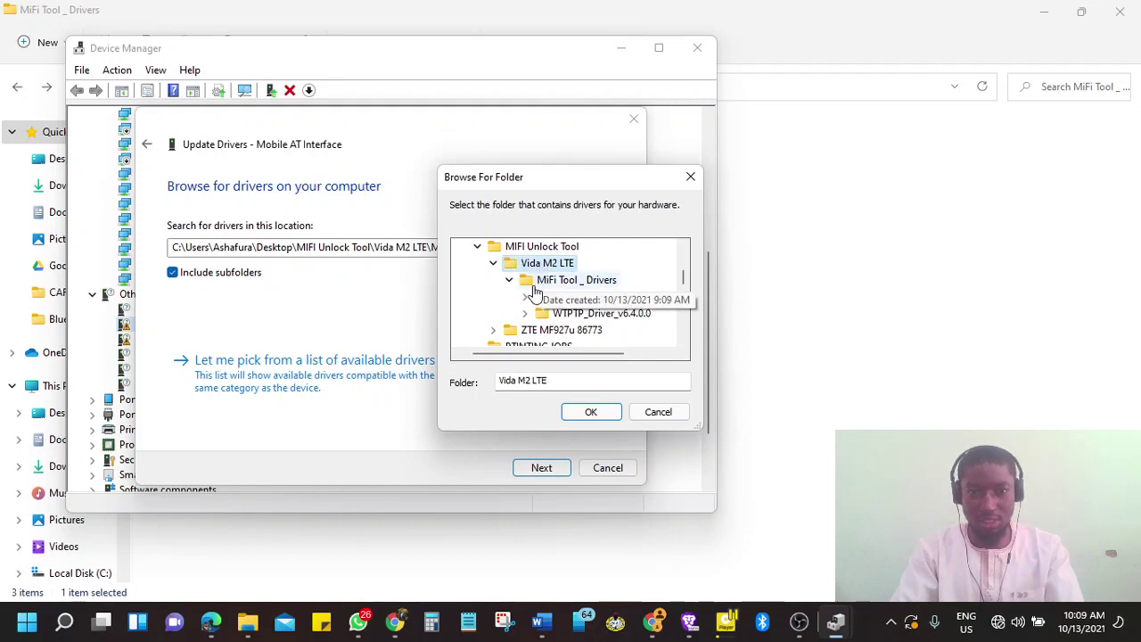
{"action": "left_click", "coordinate": [571, 280]}
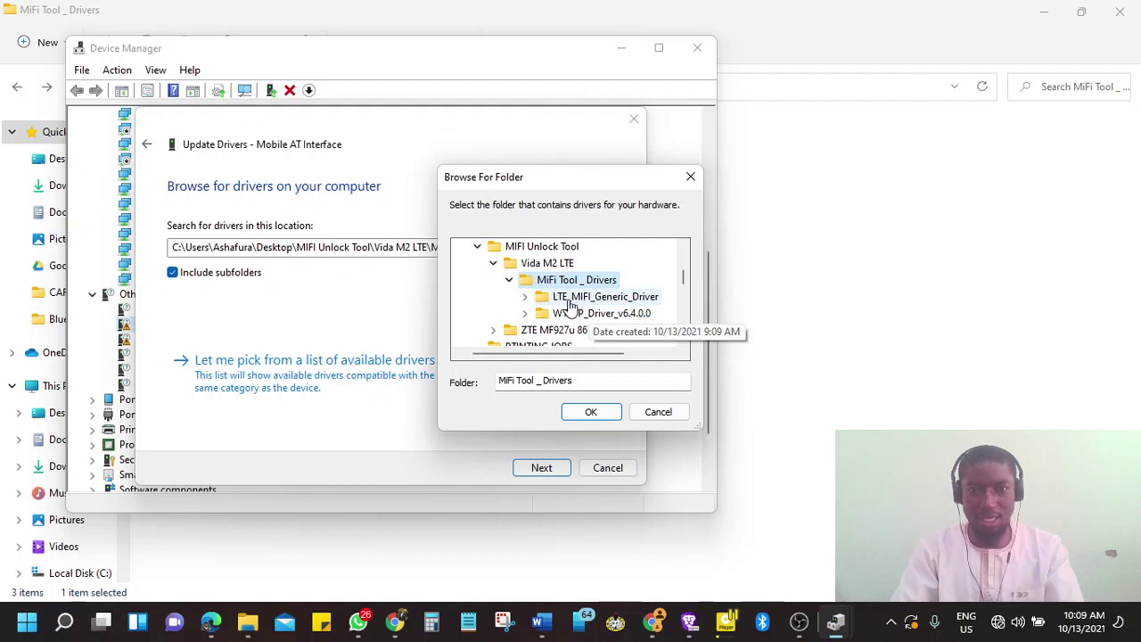
{"action": "double_click", "coordinate": [573, 301]}
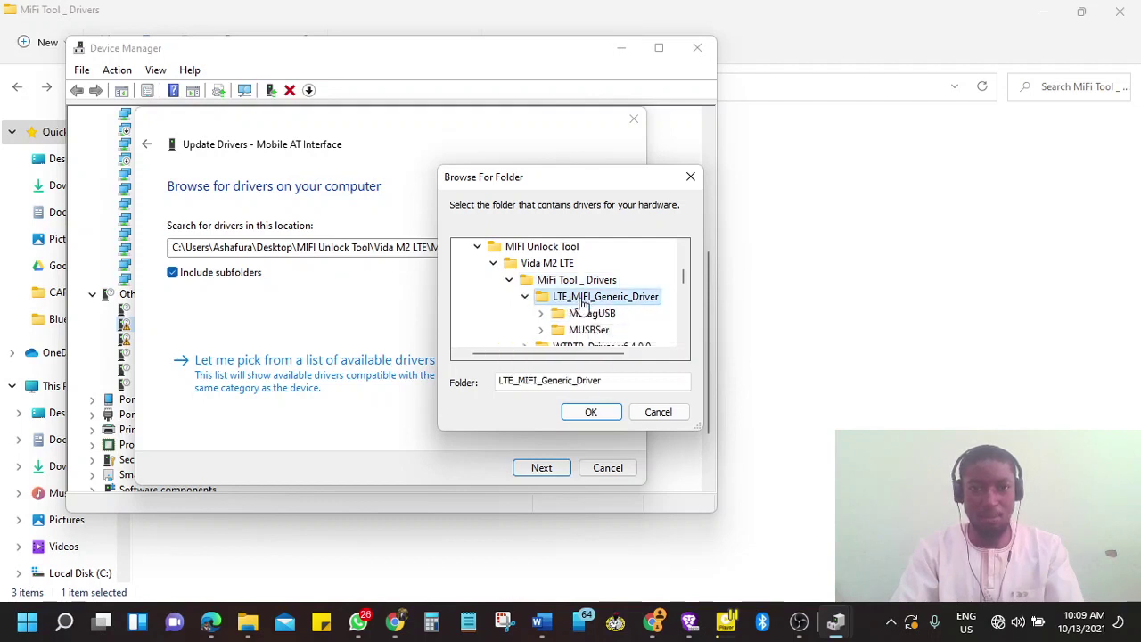
{"action": "left_click", "coordinate": [591, 413]}
{"action": "left_click", "coordinate": [541, 469]}
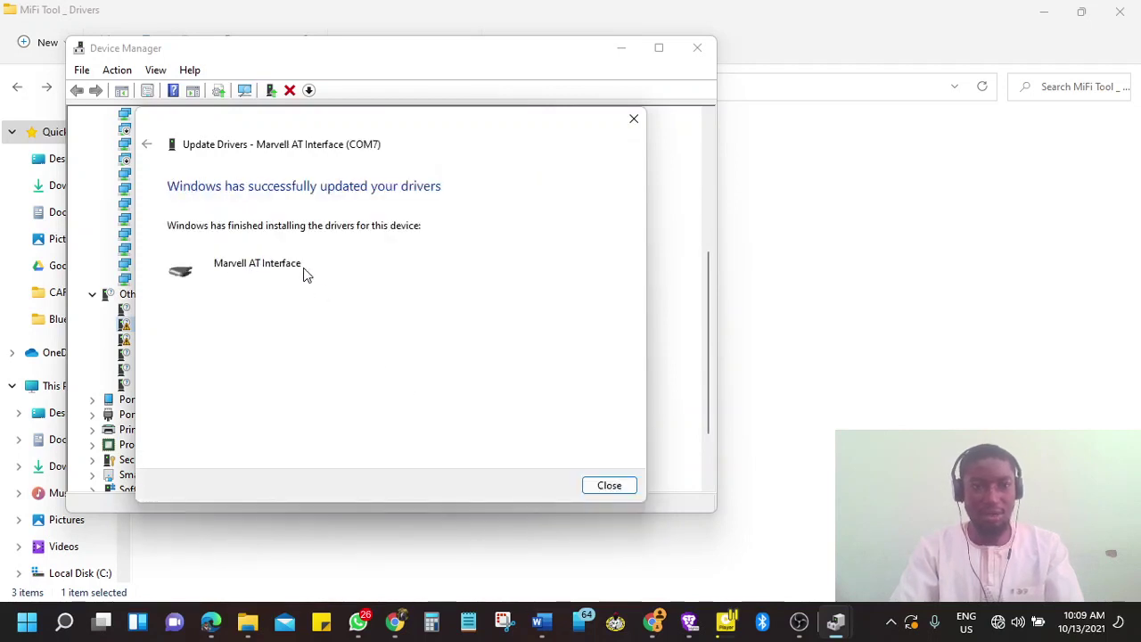
{"action": "left_click", "coordinate": [609, 487]}
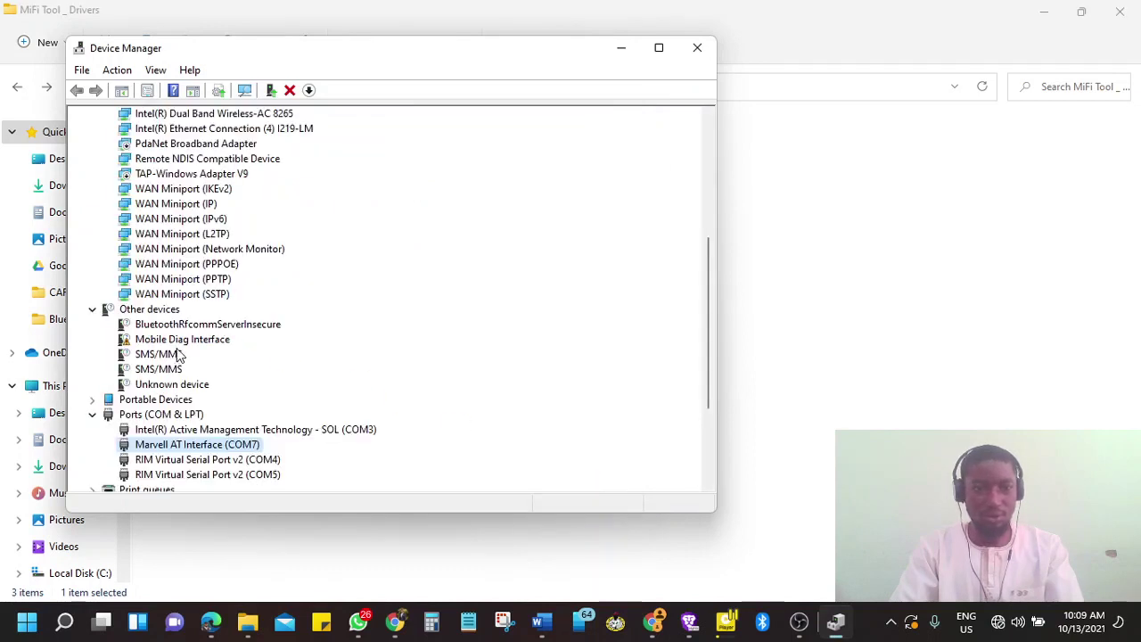
Update the Mobile Diag Interface driver from the generic MiFi driver path, making it Marvell DIAG USB Device.
{"action": "left_click", "coordinate": [160, 343]}
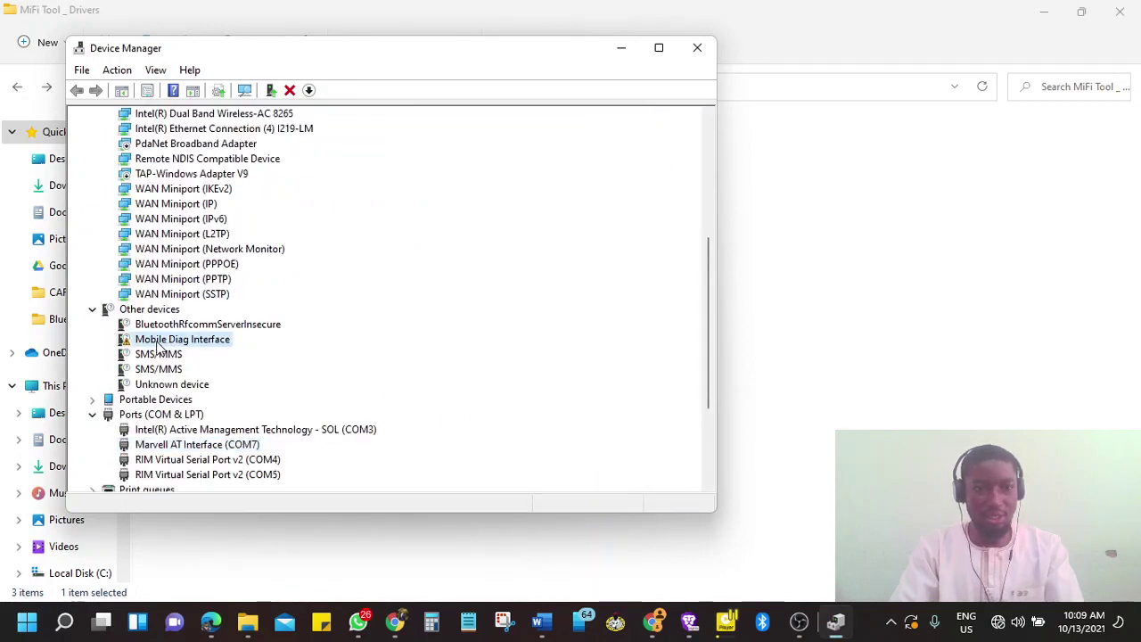
{"action": "right_click", "coordinate": [160, 346]}
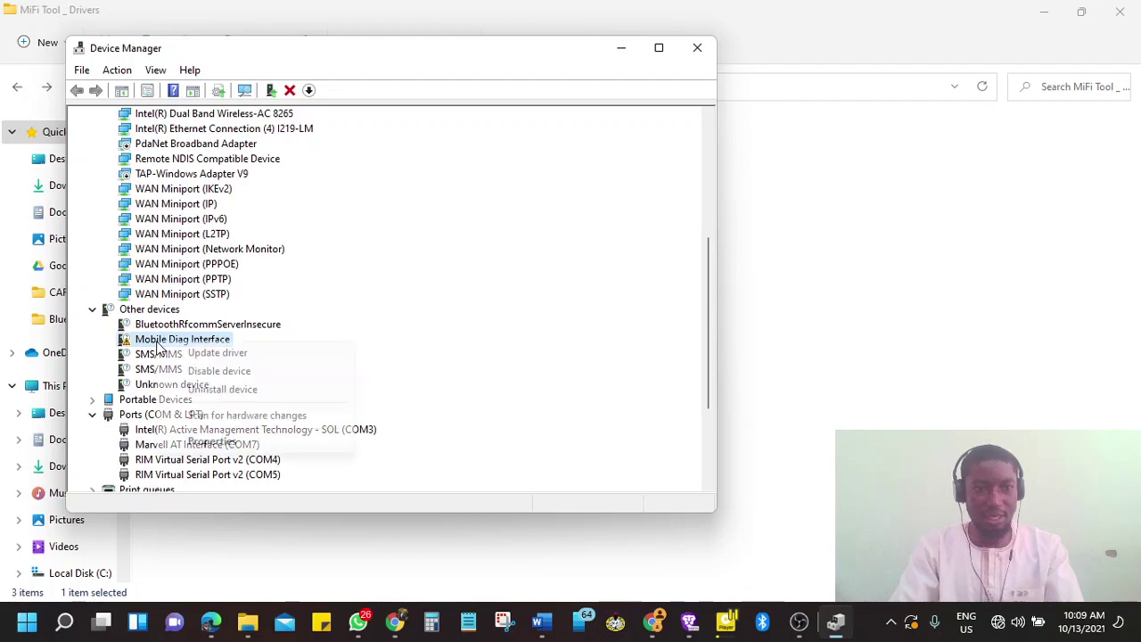
{"action": "left_click", "coordinate": [183, 354]}
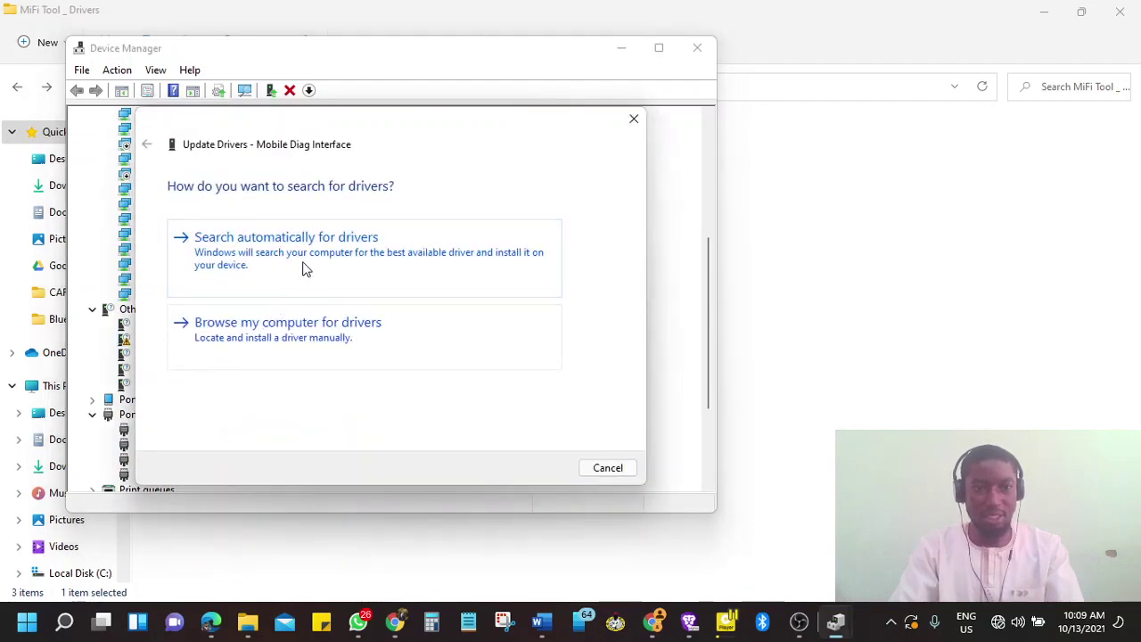
{"action": "left_click", "coordinate": [306, 266]}
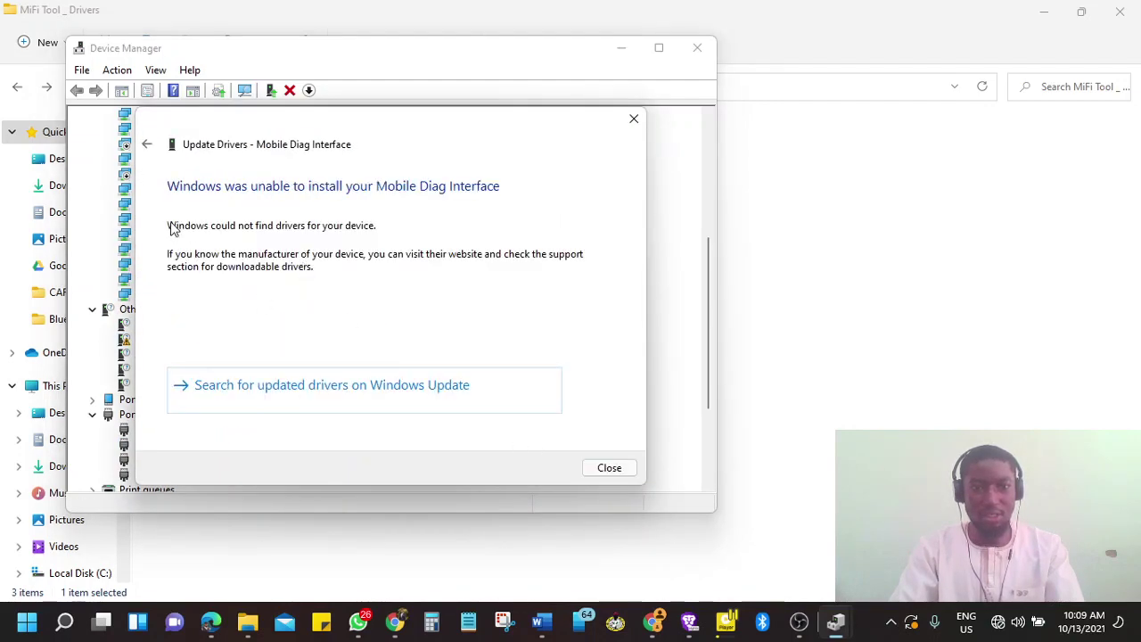
{"action": "left_click", "coordinate": [147, 144]}
{"action": "left_click", "coordinate": [231, 336]}
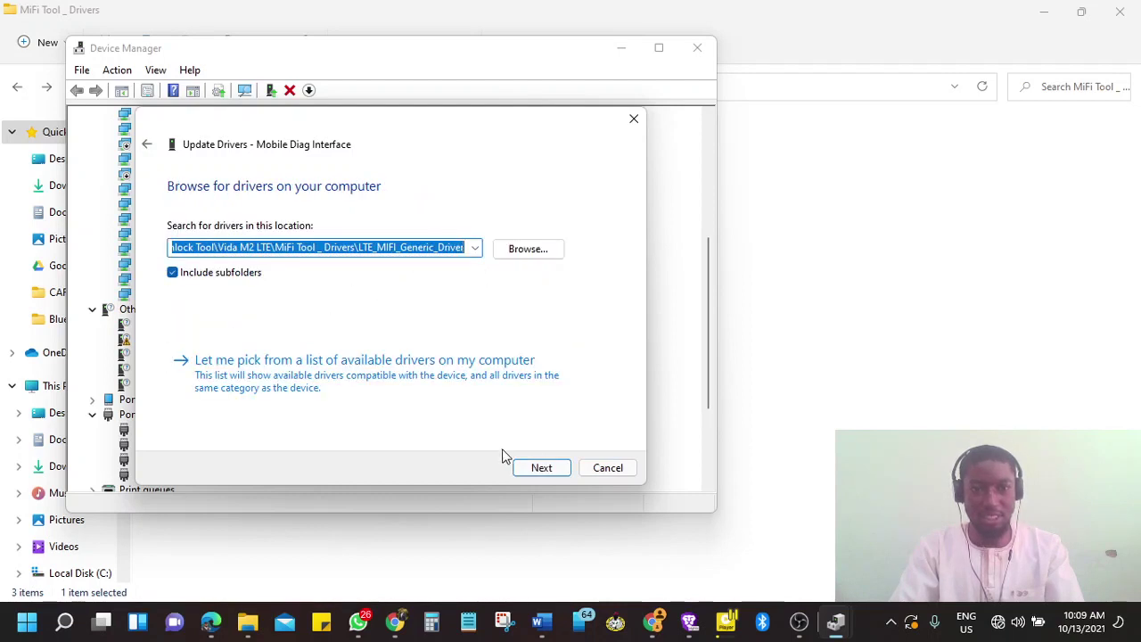
{"action": "left_click", "coordinate": [537, 469]}
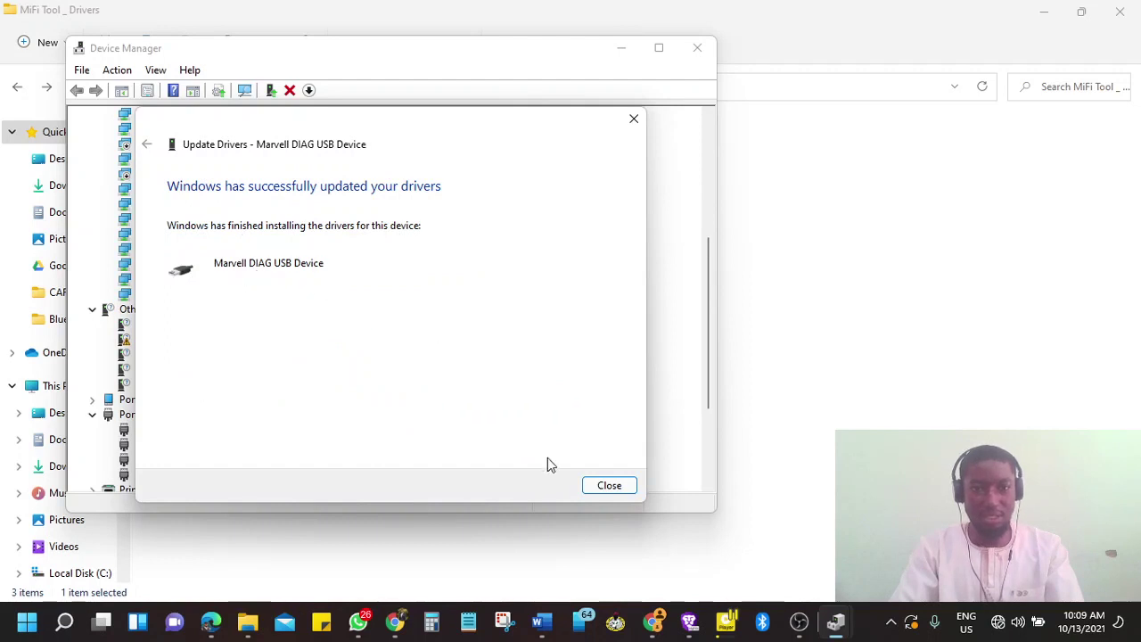
{"action": "left_click", "coordinate": [608, 485]}
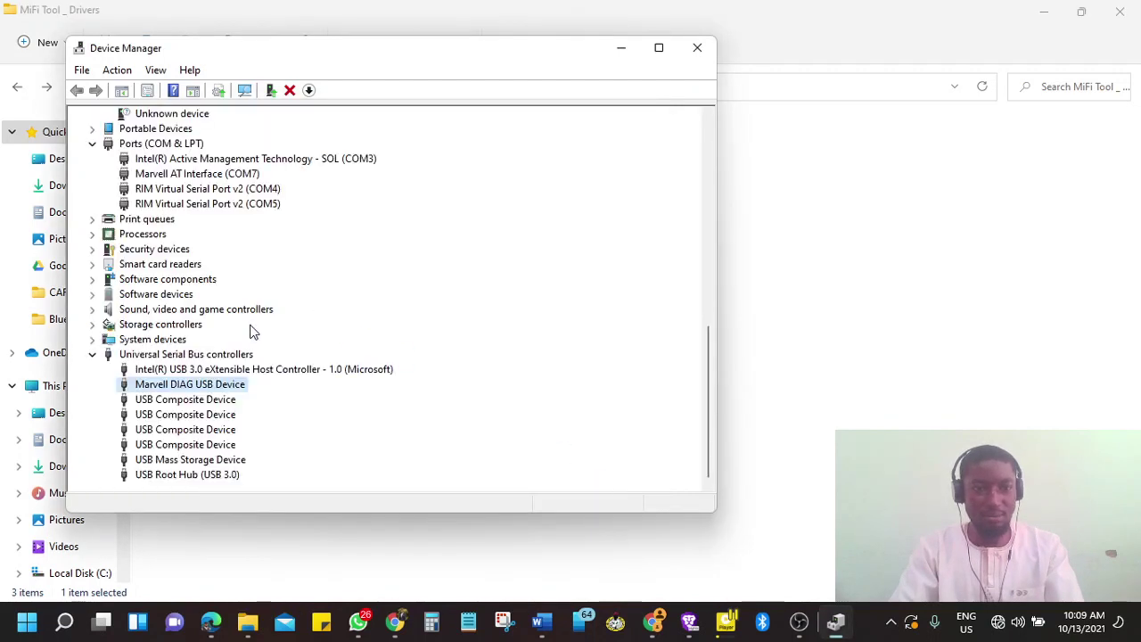
Collapse USB controllers, check Marvell AT Interface (COM7) under Ports, and close the Videos window.
{"action": "left_click", "coordinate": [92, 354]}
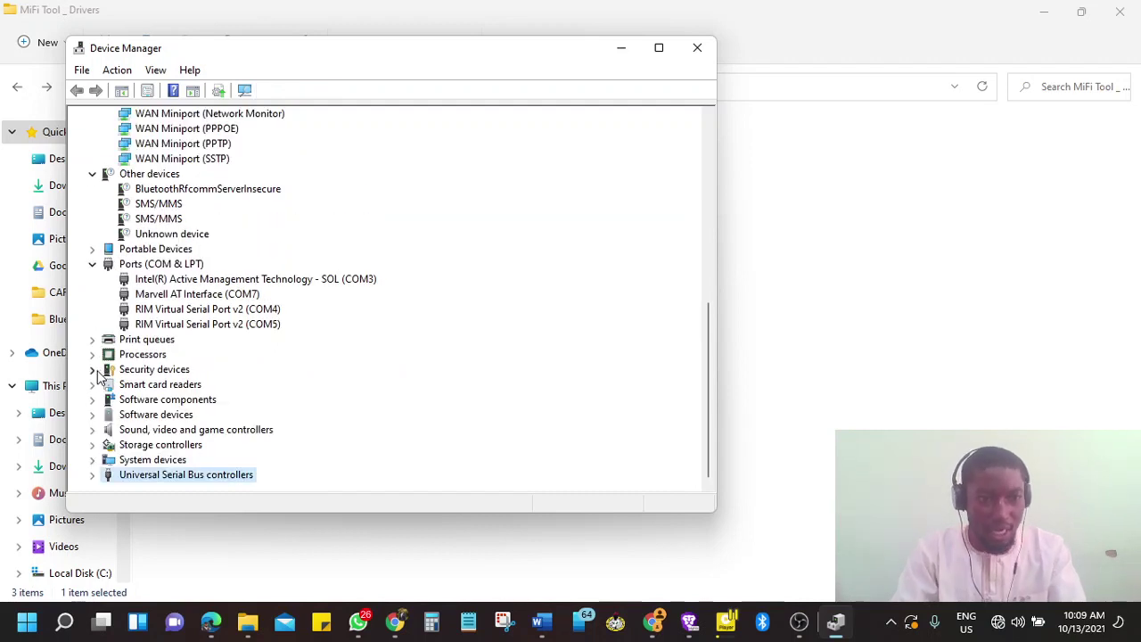
{"action": "left_click", "coordinate": [156, 297]}
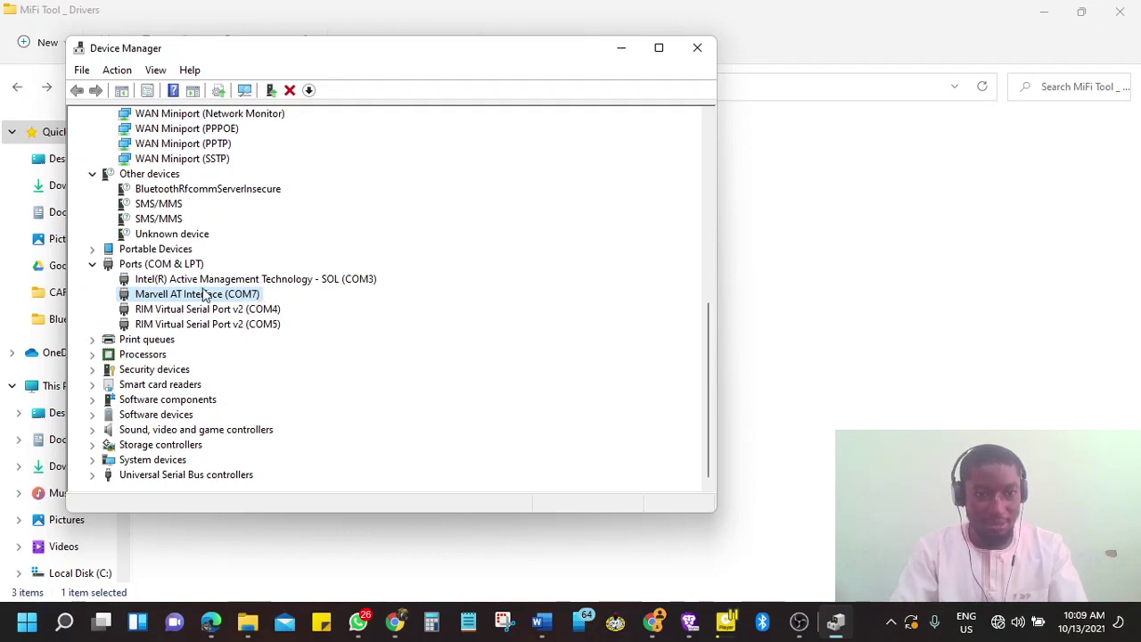
{"action": "left_click", "coordinate": [247, 620]}
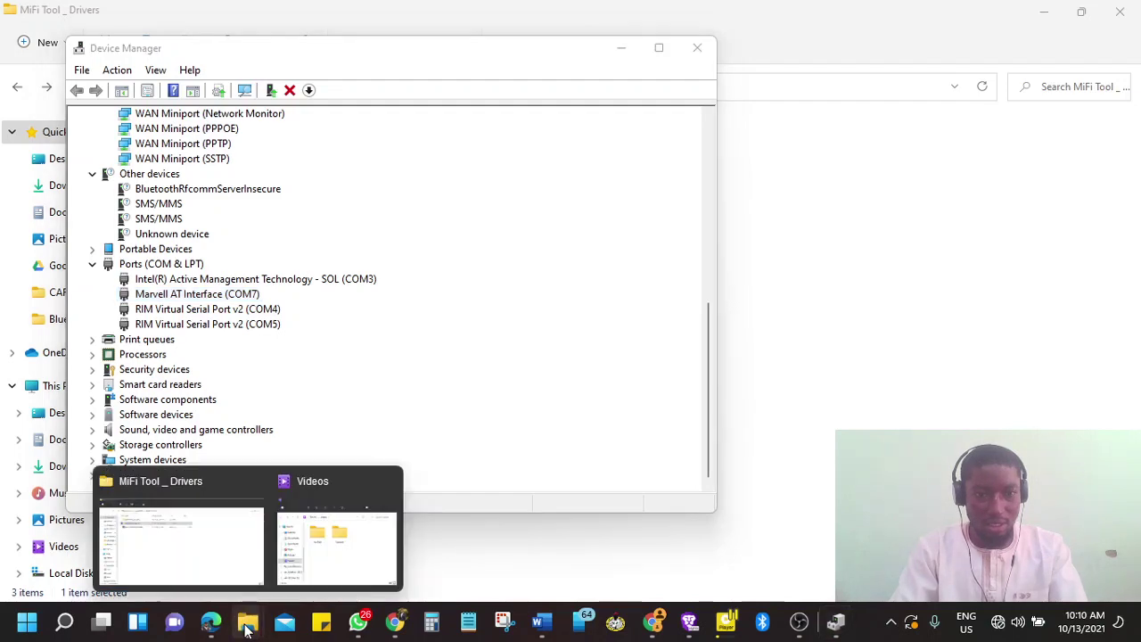
{"action": "left_click", "coordinate": [386, 483]}
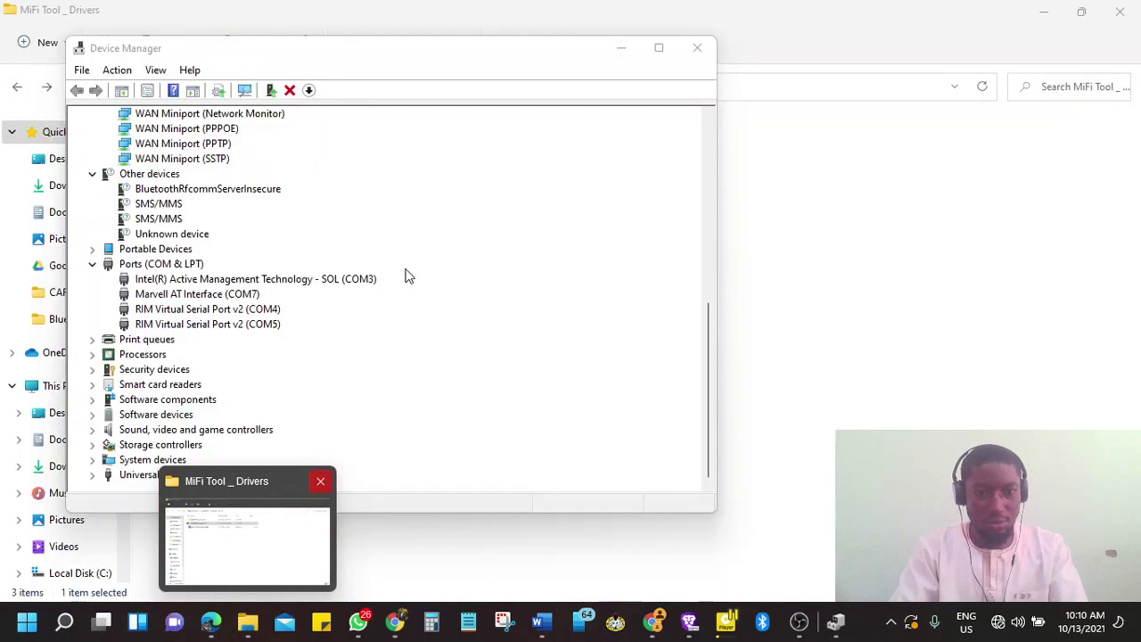
{"action": "left_click", "coordinate": [198, 342]}
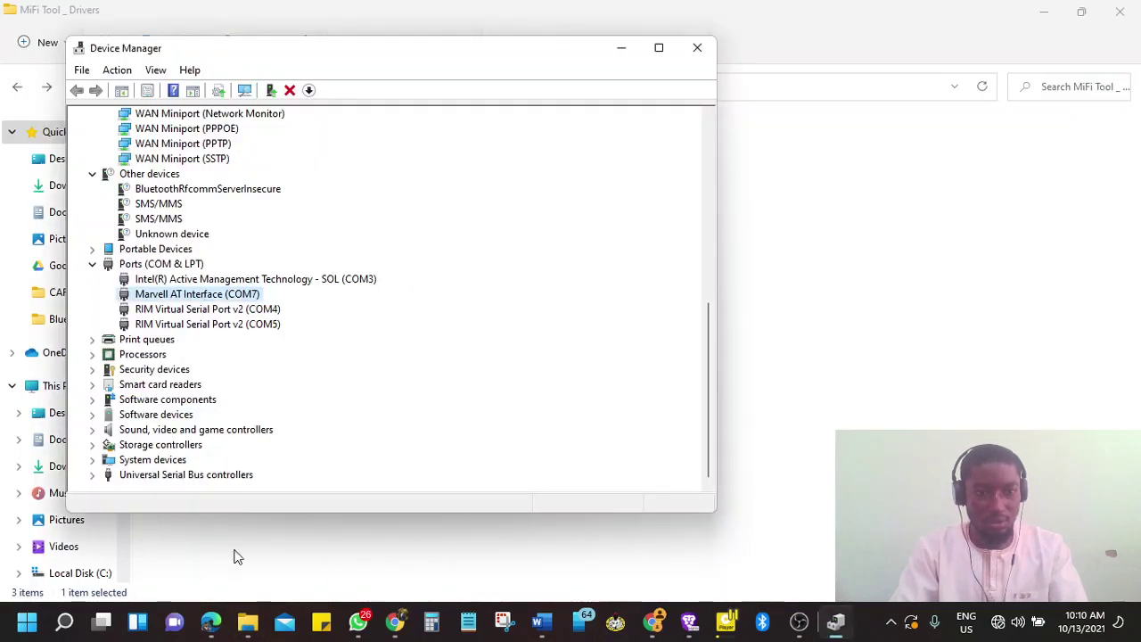
Launch Marvell MifiTool V1.4.0.0.exe from the MiFi Tool _ Drivers folder.
{"action": "left_click", "coordinate": [248, 621]}
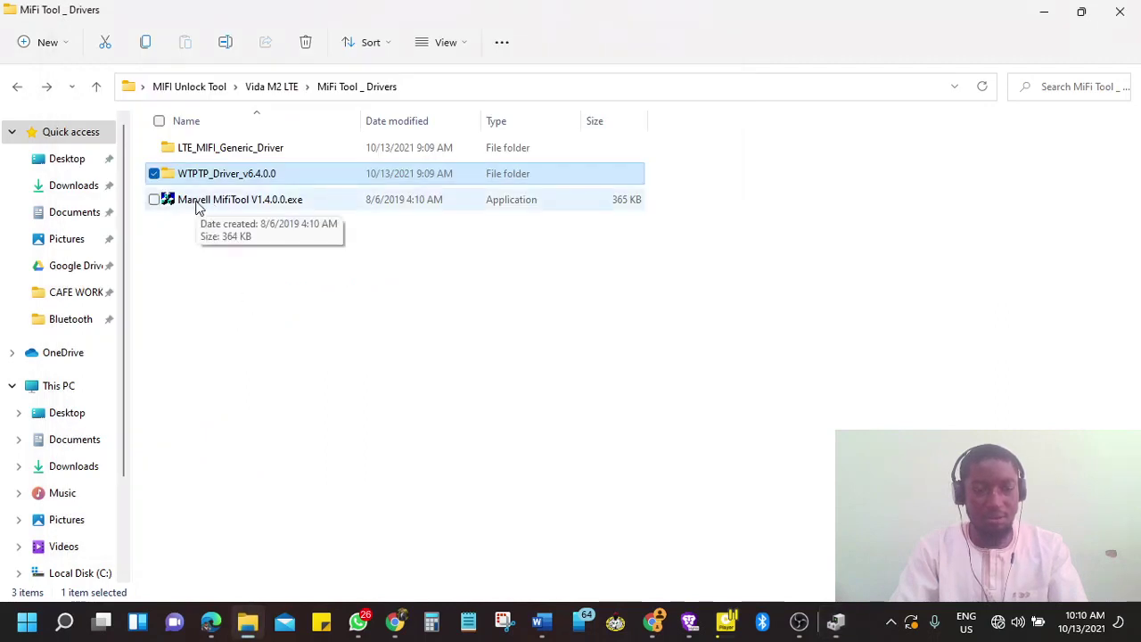
{"action": "left_click", "coordinate": [251, 201]}
{"action": "double_click", "coordinate": [252, 201]}
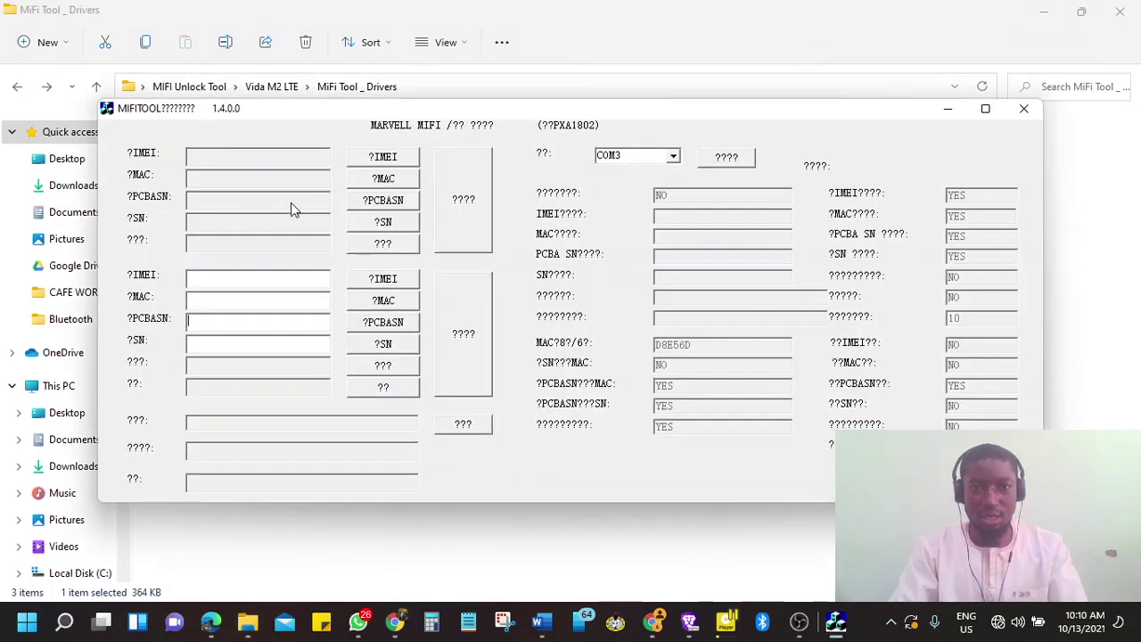
Set MifiTool's connection port to COM7 instead of COM3.
{"action": "left_click", "coordinate": [673, 156]}
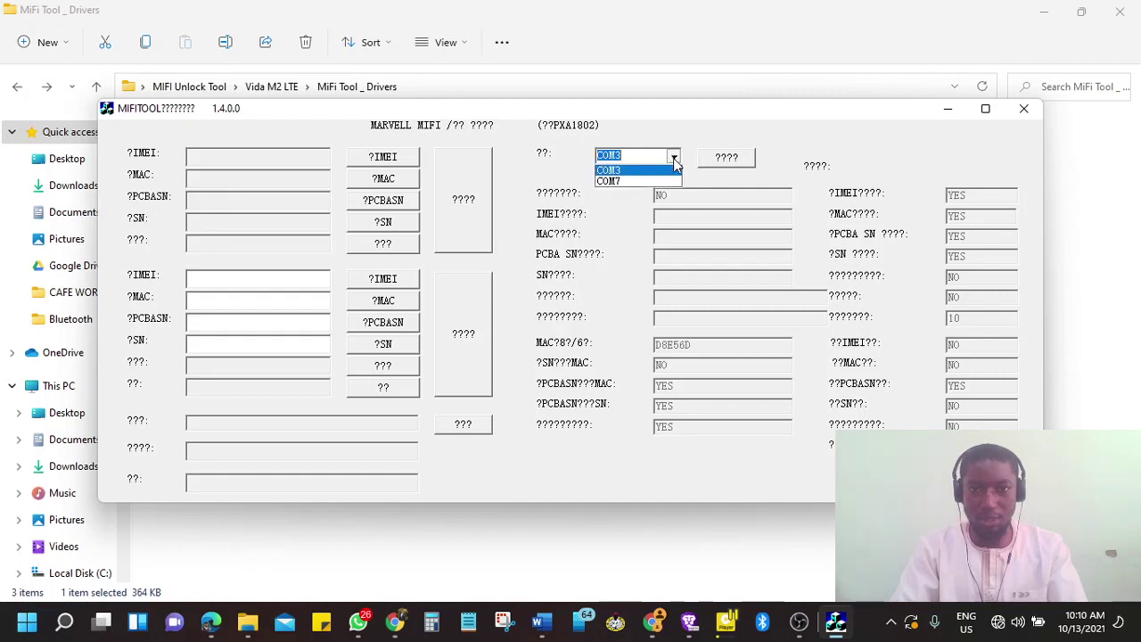
{"action": "left_click", "coordinate": [626, 183]}
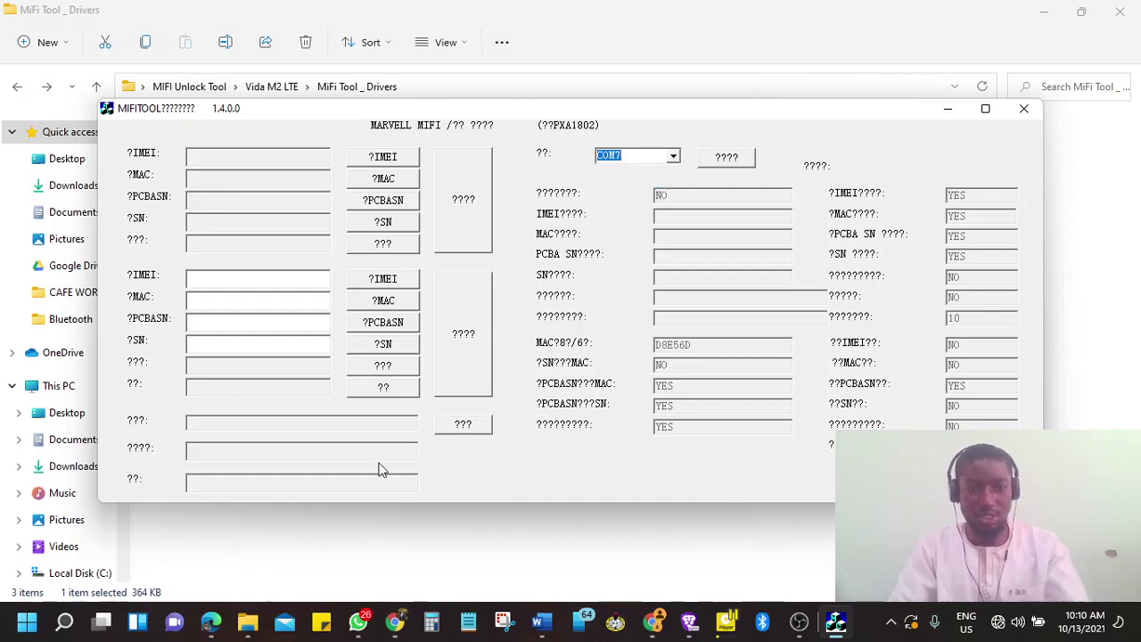
{"action": "mouse_move", "coordinate": [838, 628]}
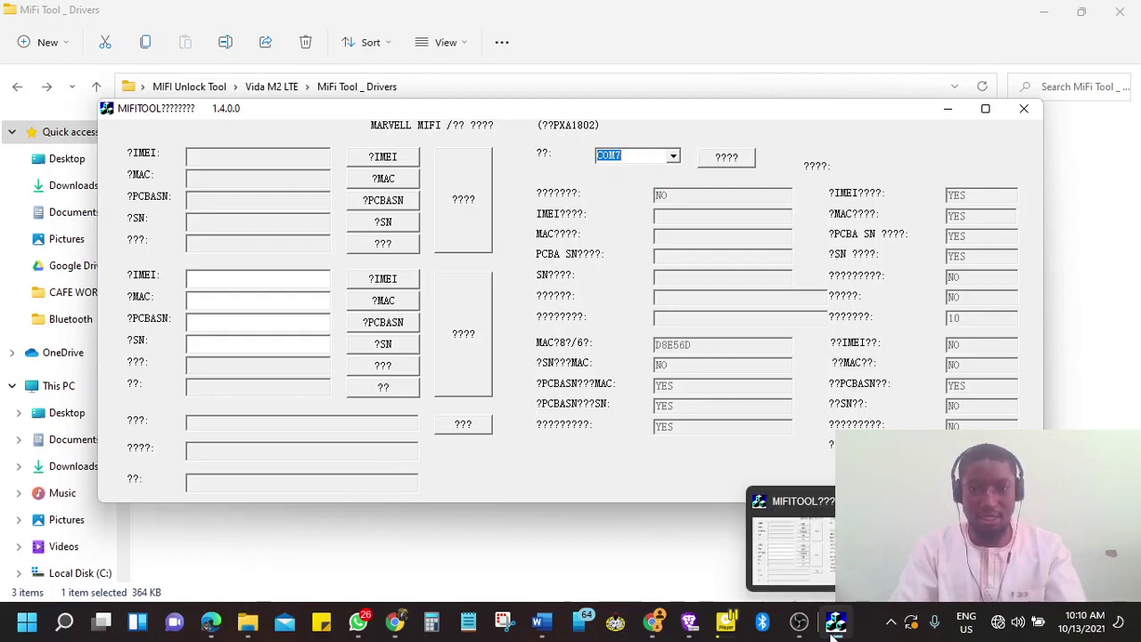
{"action": "left_click", "coordinate": [673, 157]}
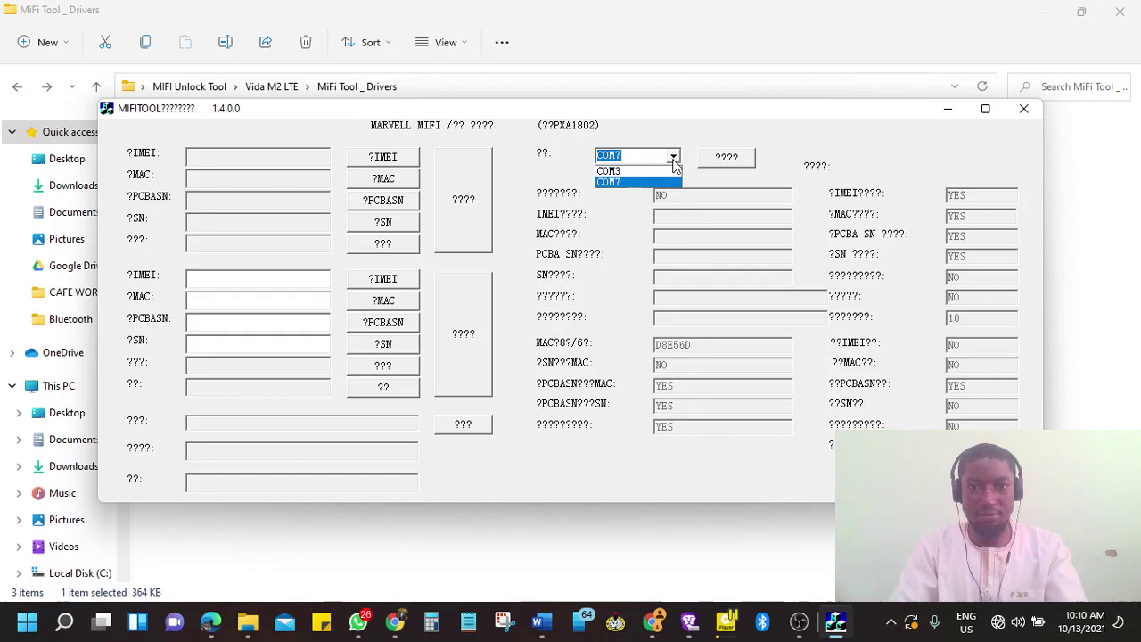
{"action": "left_click", "coordinate": [673, 159]}
Reopen Device Manager to confirm Marvell AT Interface is on COM7, then return to MifiTool.
{"action": "key", "text": "super+x"}
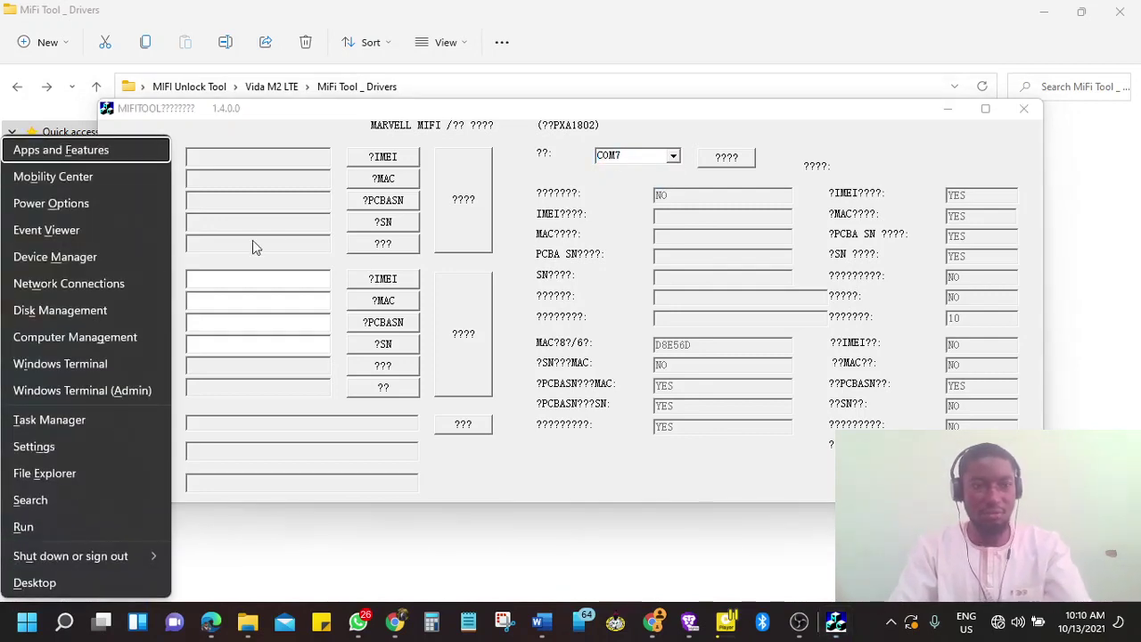
{"action": "left_click", "coordinate": [84, 258]}
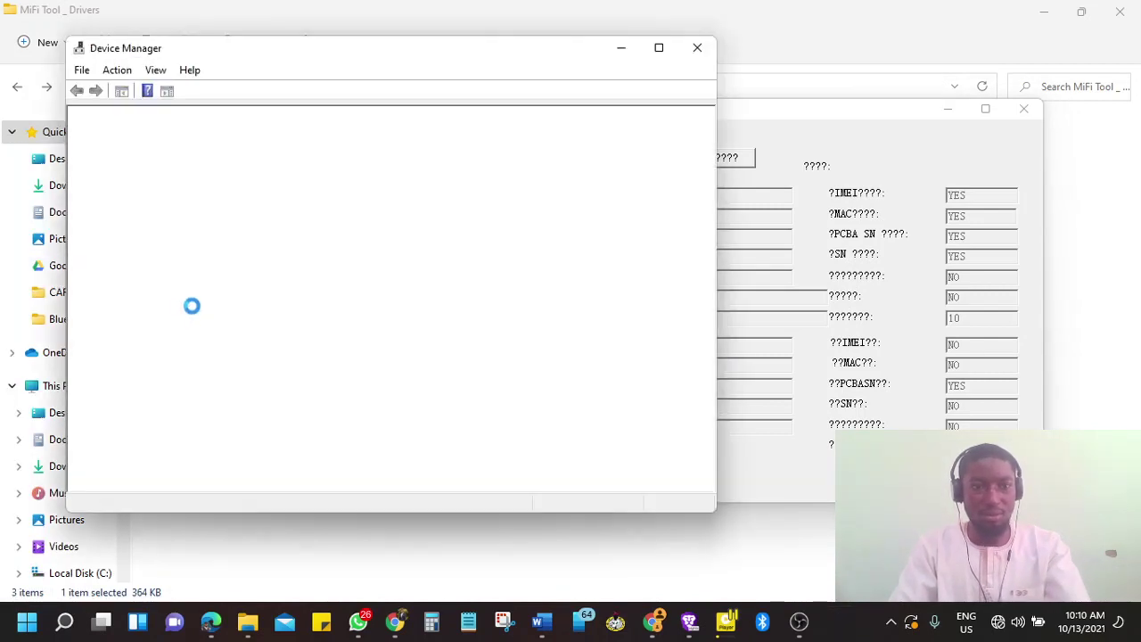
{"action": "scroll", "coordinate": [194, 309], "scroll_direction": "down", "scroll_amount": 6}
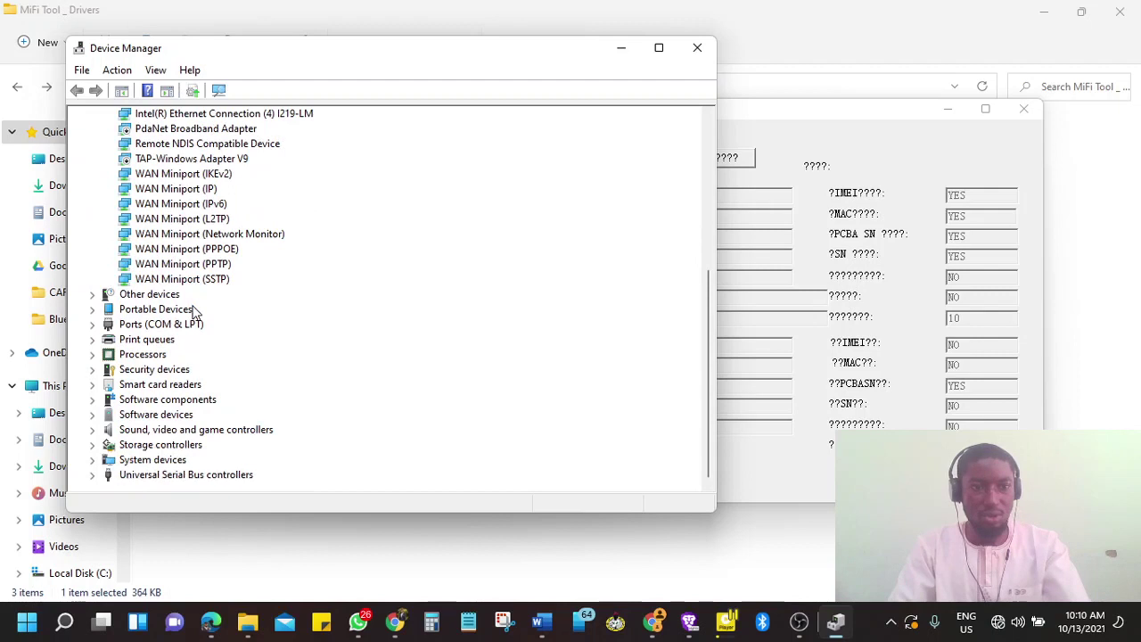
{"action": "left_click", "coordinate": [94, 326]}
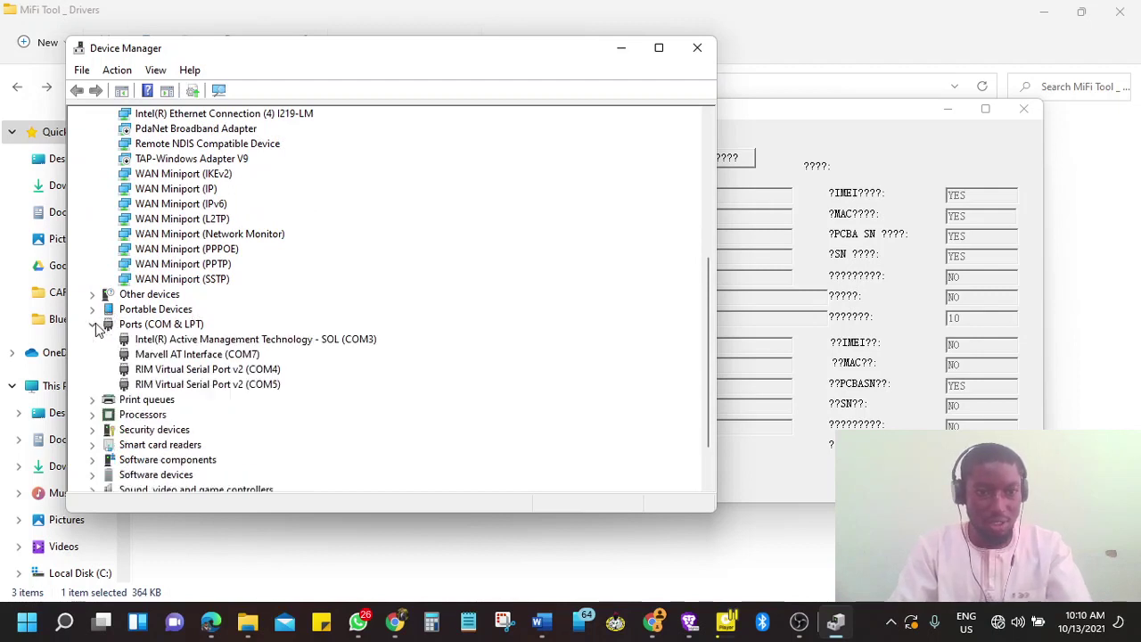
{"action": "left_click", "coordinate": [178, 355]}
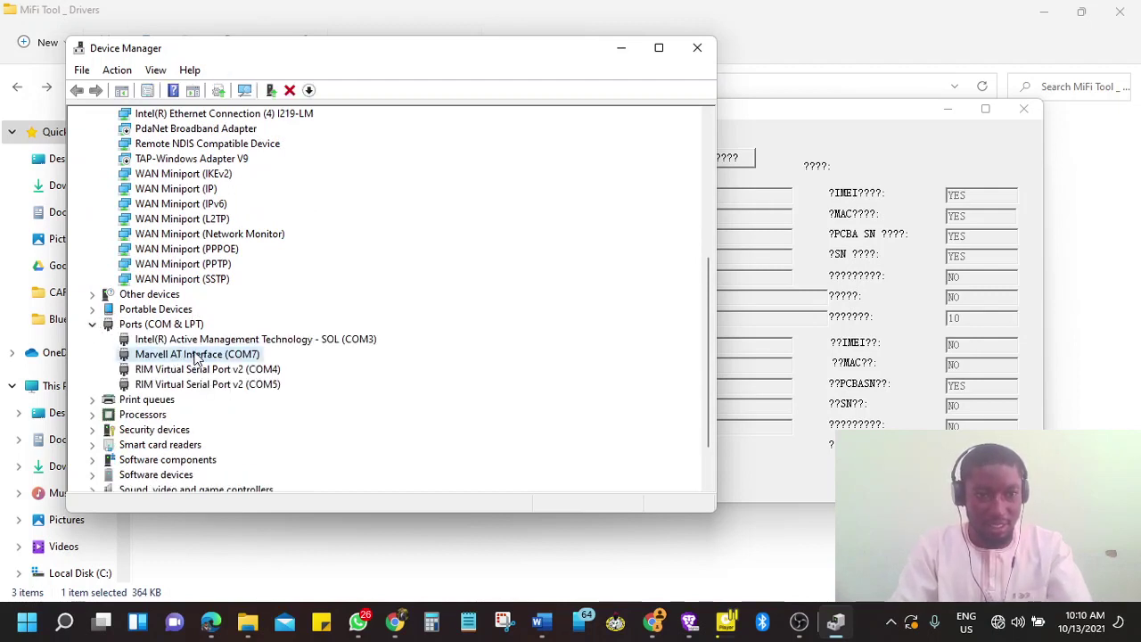
{"action": "left_click", "coordinate": [817, 186]}
{"action": "left_click", "coordinate": [640, 153]}
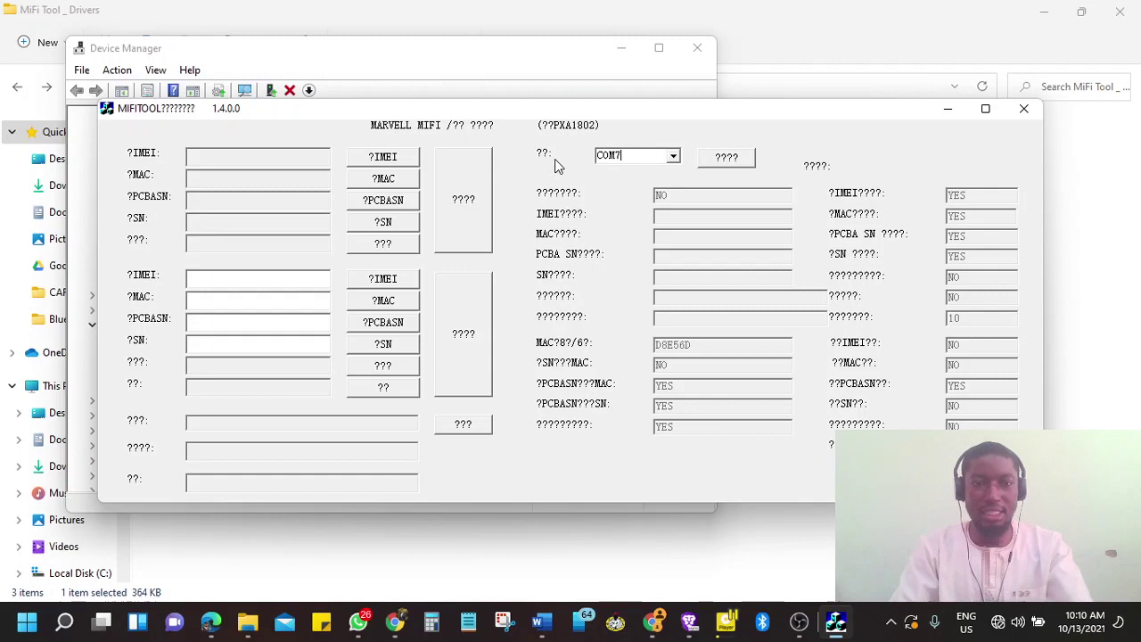
Read the MiFi's IMEI, MAC address and serial number, and confirm its lock status reads LOCK.
{"action": "left_click", "coordinate": [381, 158]}
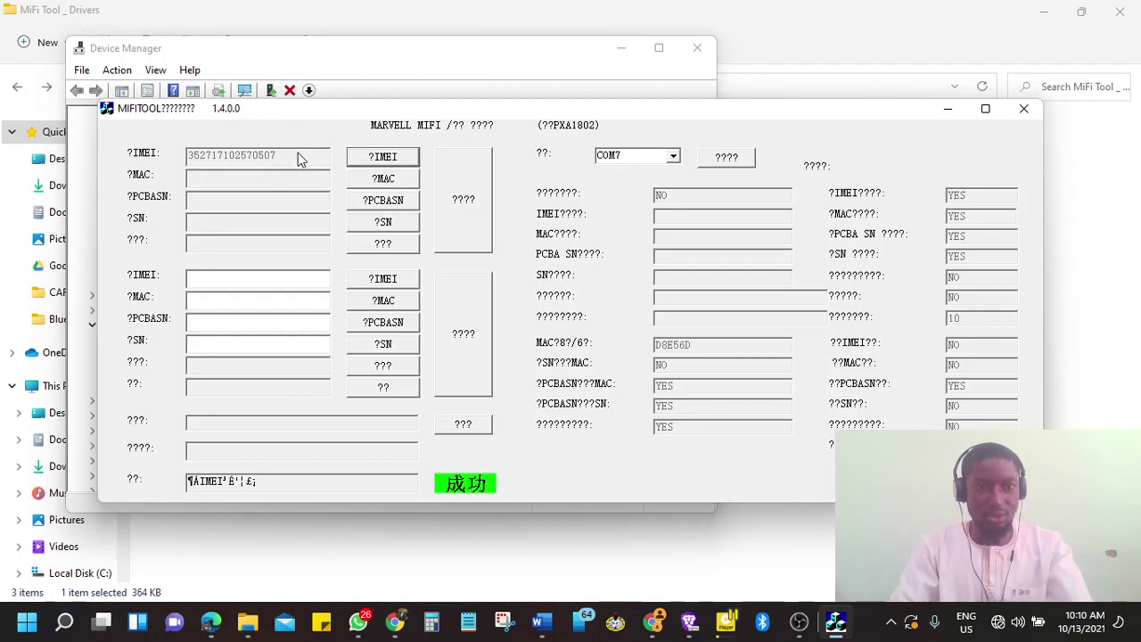
{"action": "left_click", "coordinate": [390, 182]}
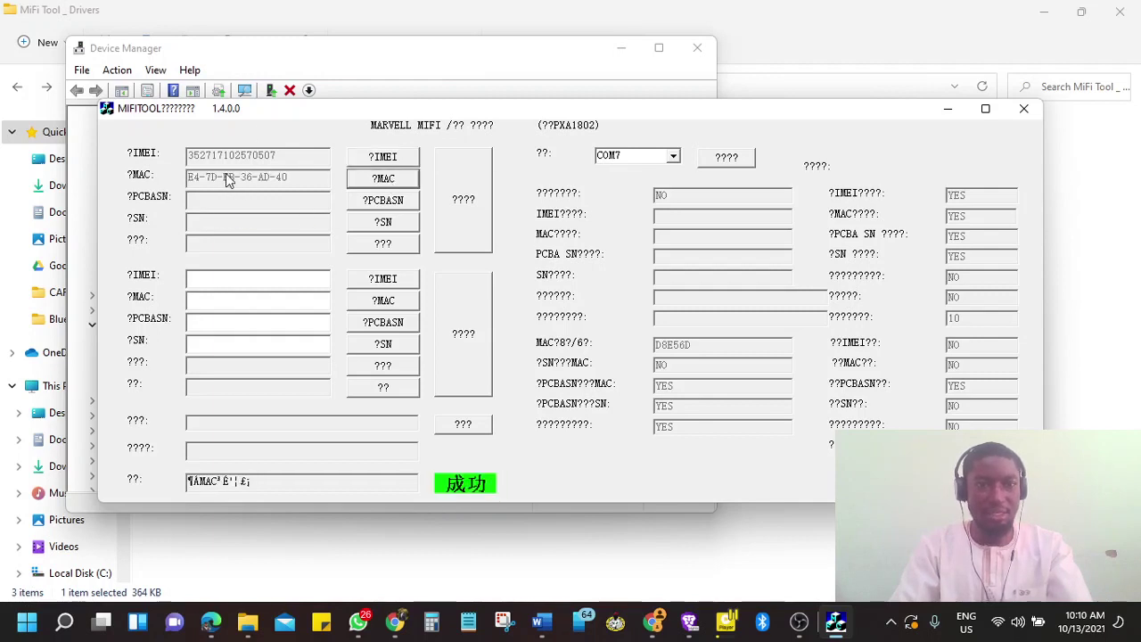
{"action": "left_click", "coordinate": [382, 225]}
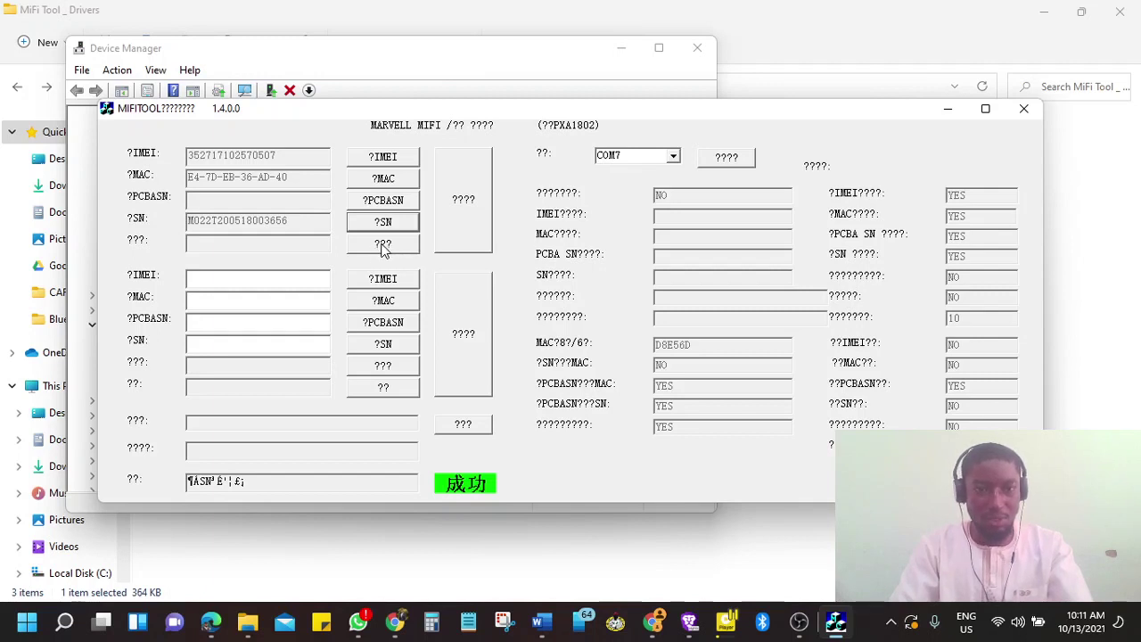
{"action": "left_click", "coordinate": [382, 247]}
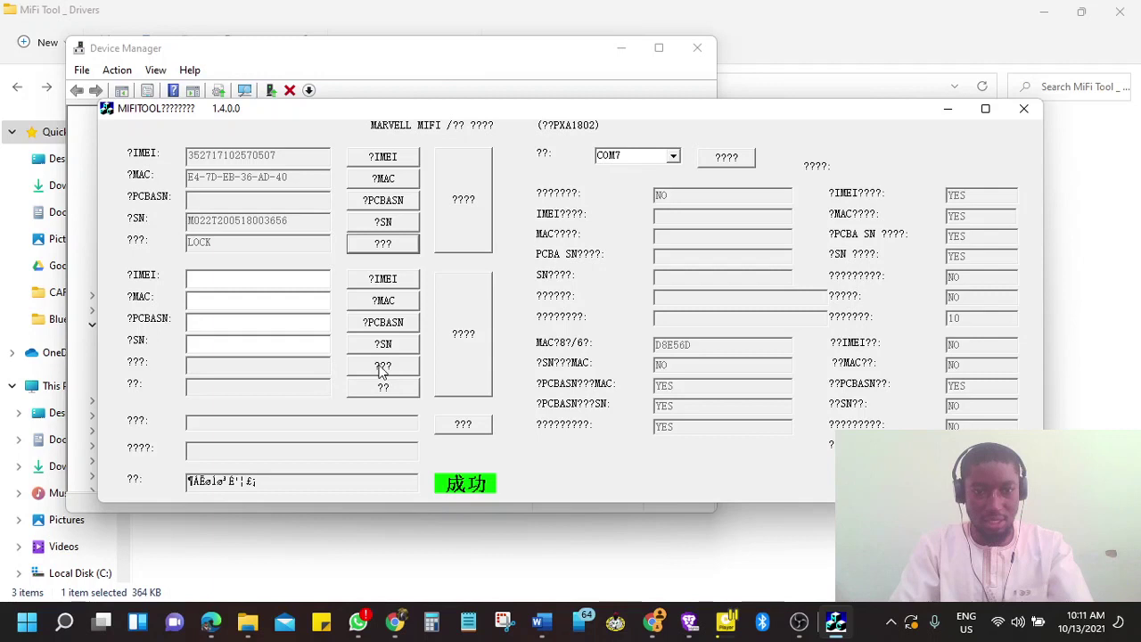
Unlock the MiFi on COM7, getting UNLOCK SUCCESS, then confirm the lock status now reads UNLOCK.
{"action": "left_click", "coordinate": [380, 369]}
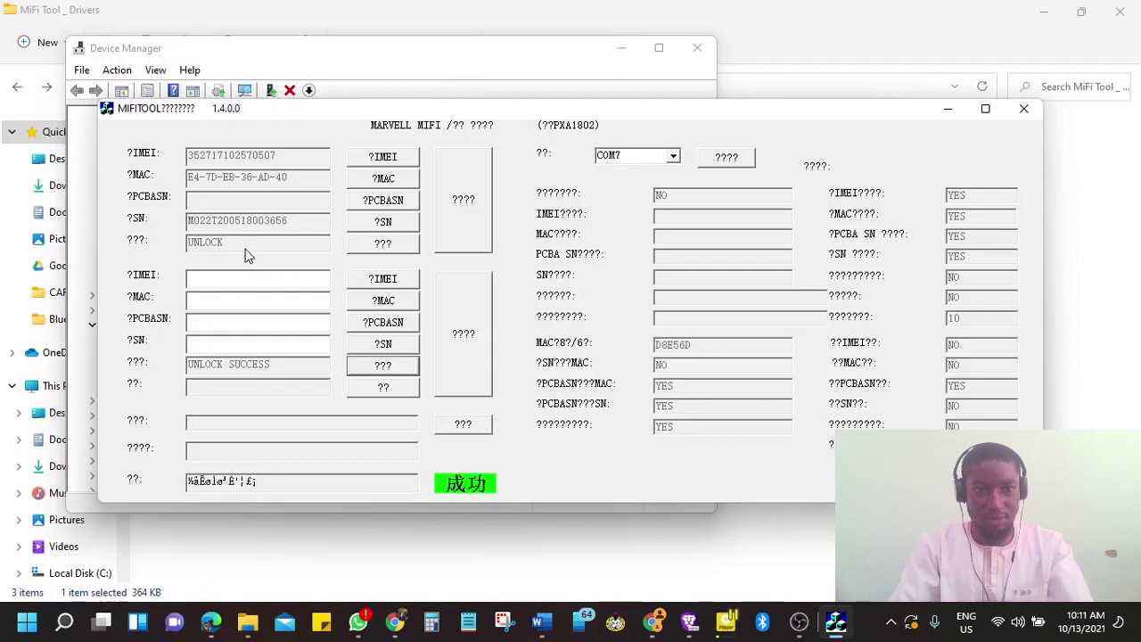
{"action": "left_click", "coordinate": [367, 246]}
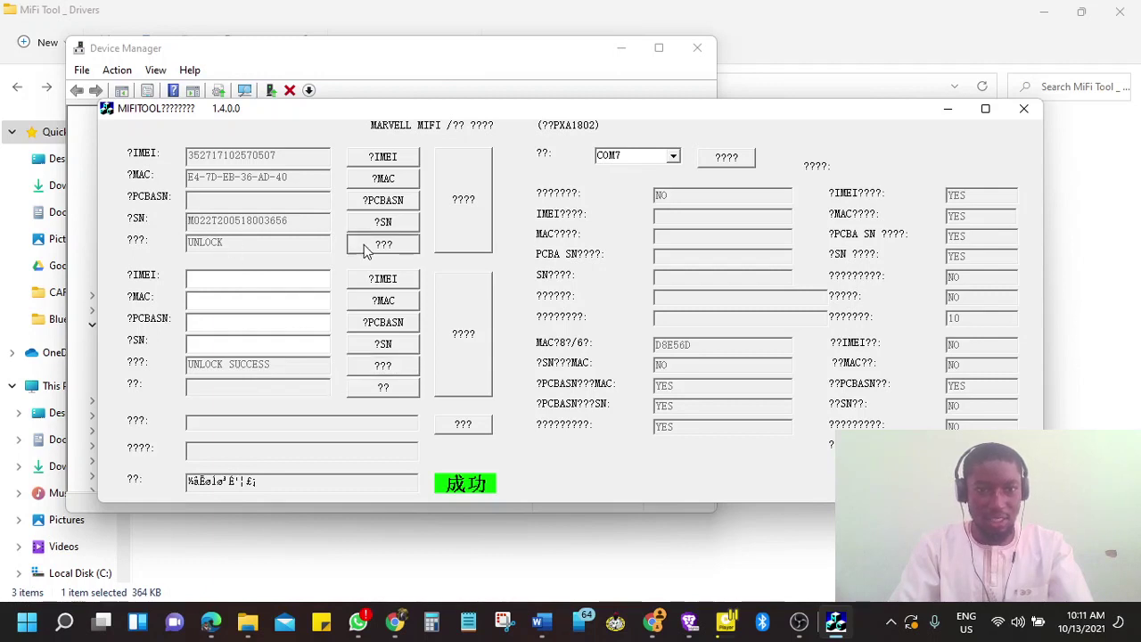